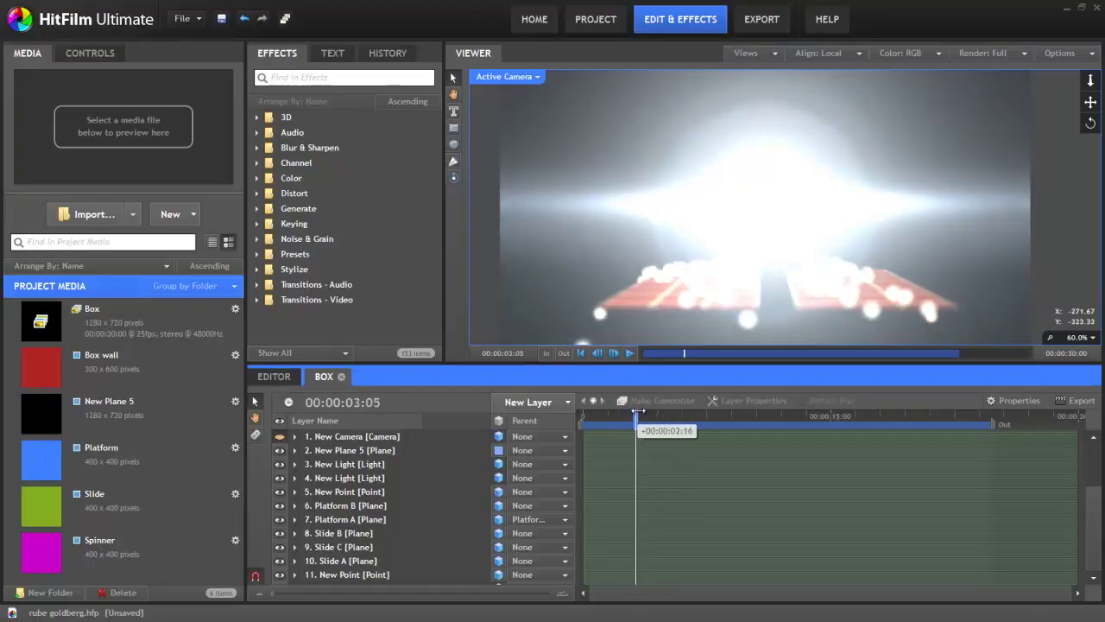
Disable Motion Blur and Depth of Field in the viewer render options, then scrub the Box comp forward
click(989, 52)
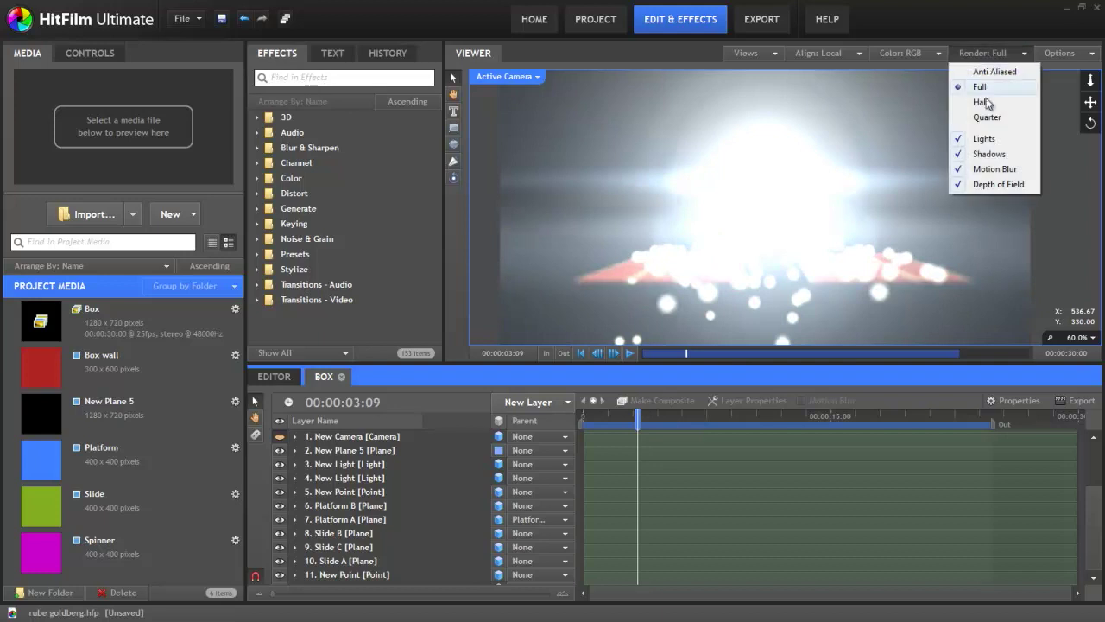
click(985, 169)
click(993, 53)
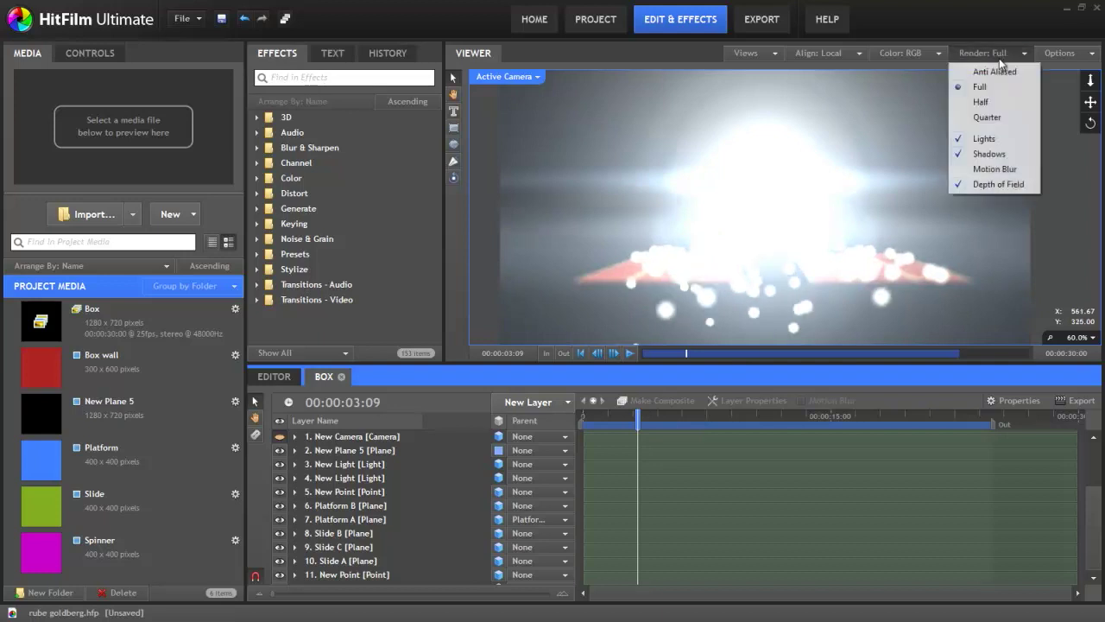
click(982, 184)
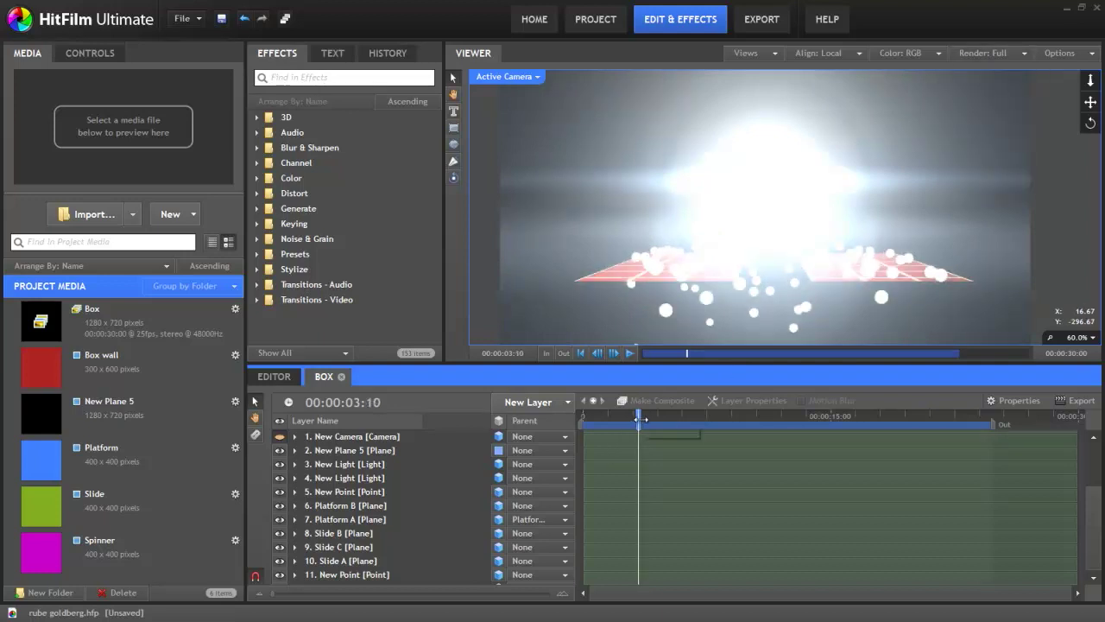
drag(640, 418, 670, 417)
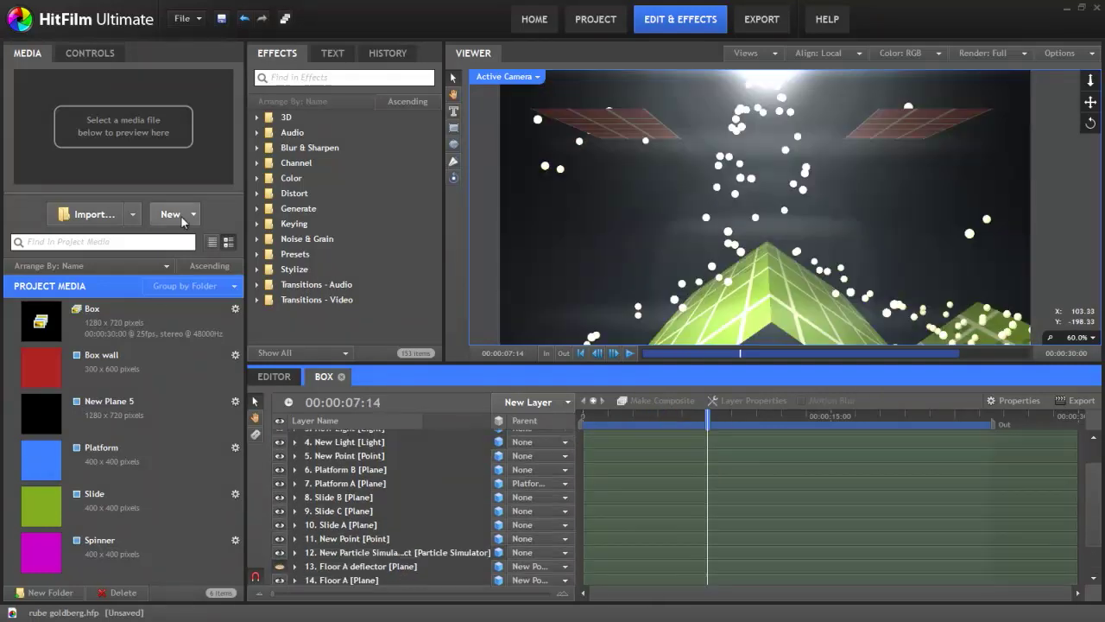
Create a new composite shot with default settings and add a camera layer to it
click(170, 214)
click(211, 253)
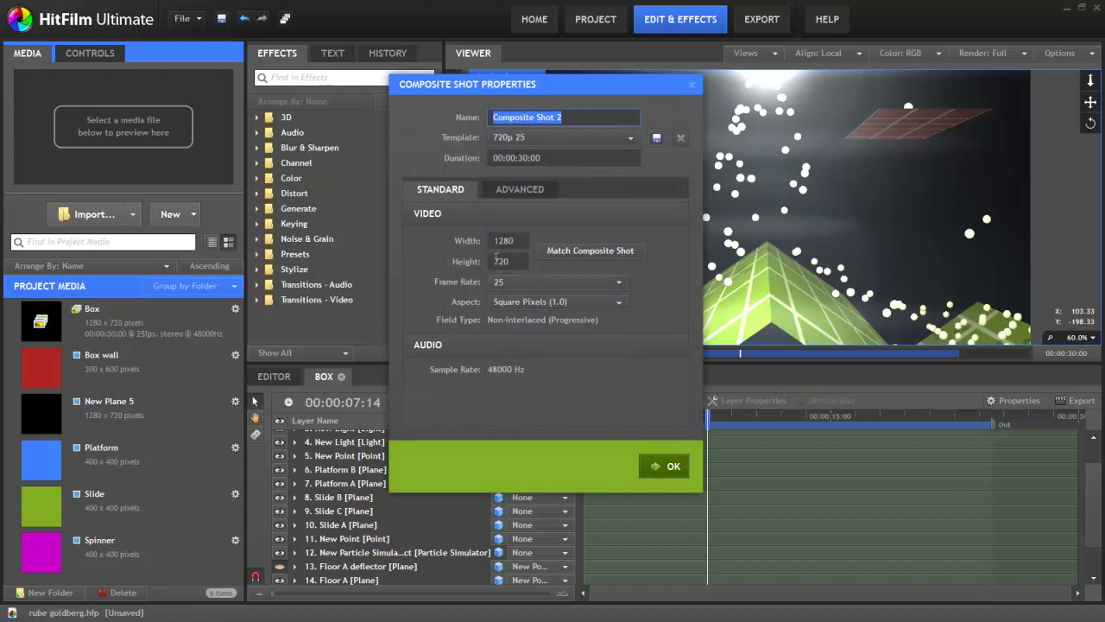
click(658, 465)
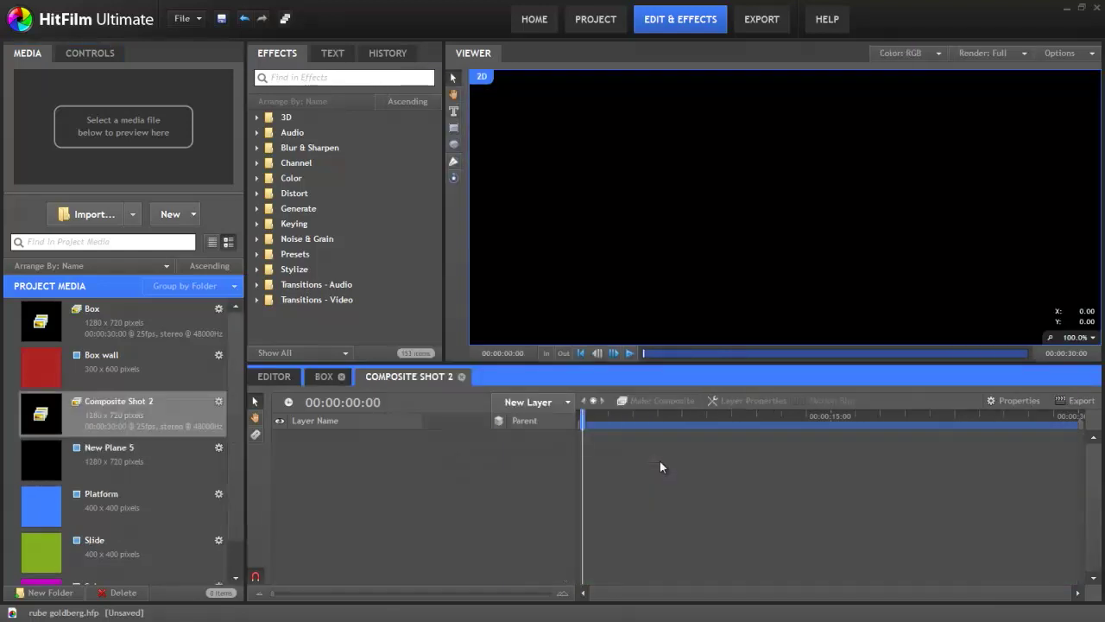
click(528, 401)
click(545, 304)
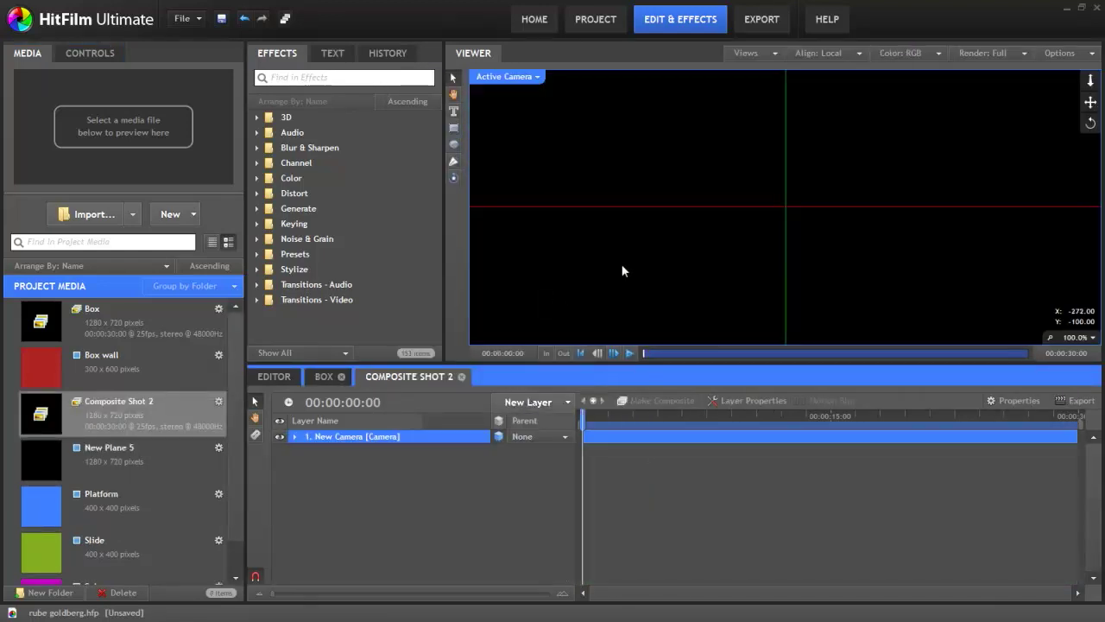
Add a Particle Simulator layer from the 3D effects and advance time so particles emit
click(256, 116)
drag(316, 239, 376, 476)
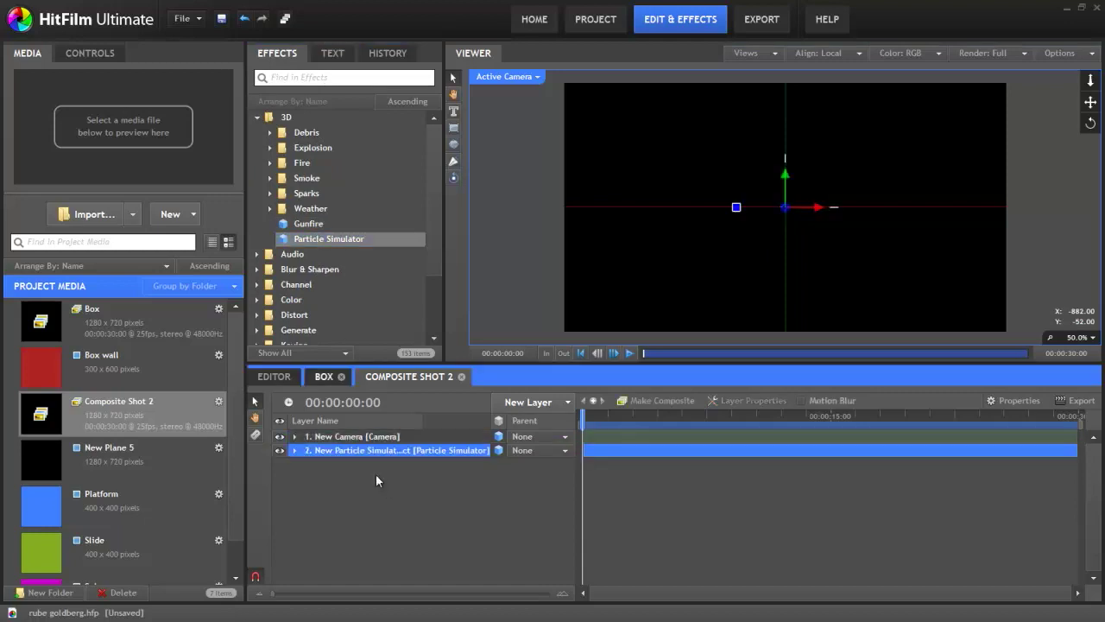
drag(582, 421, 640, 423)
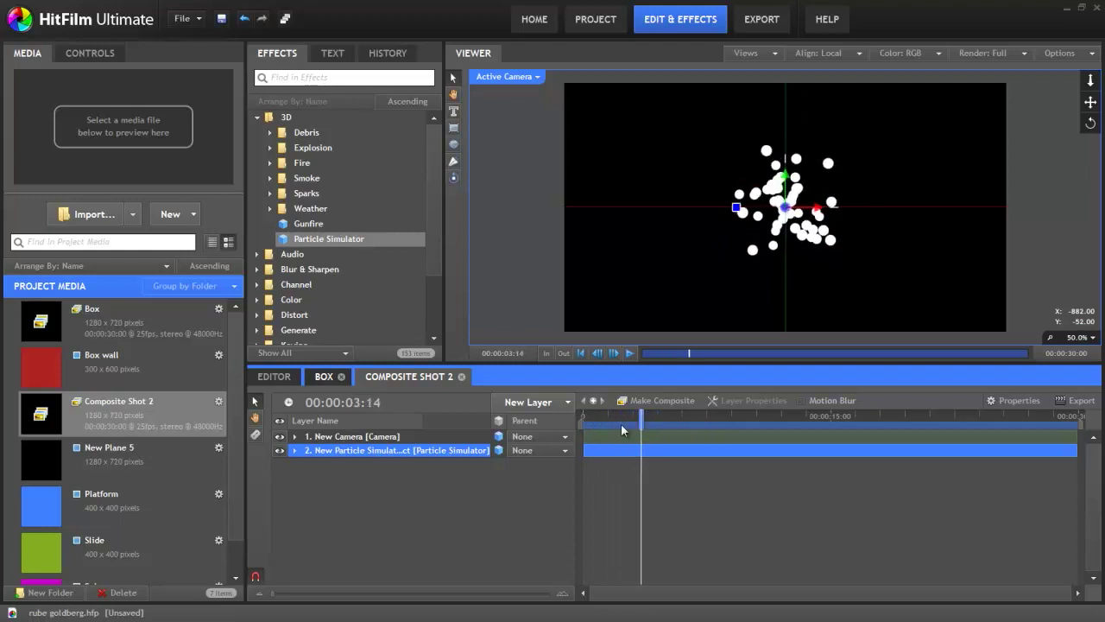
Set the emitter trajectory to Cone and rotate it to 89° on Z
double_click(427, 450)
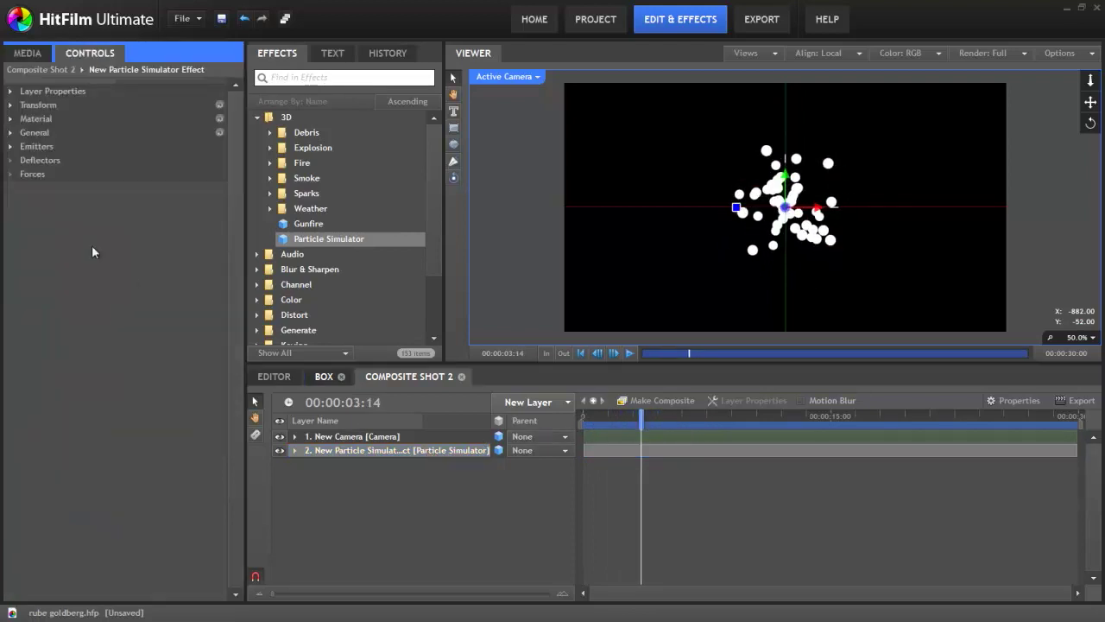
click(11, 146)
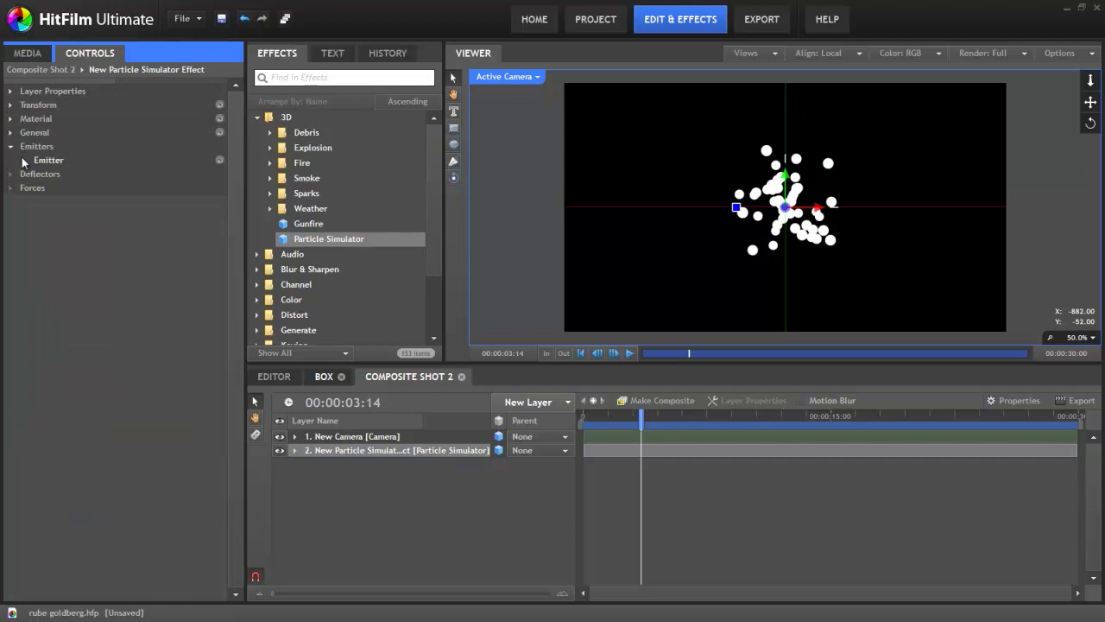
click(24, 161)
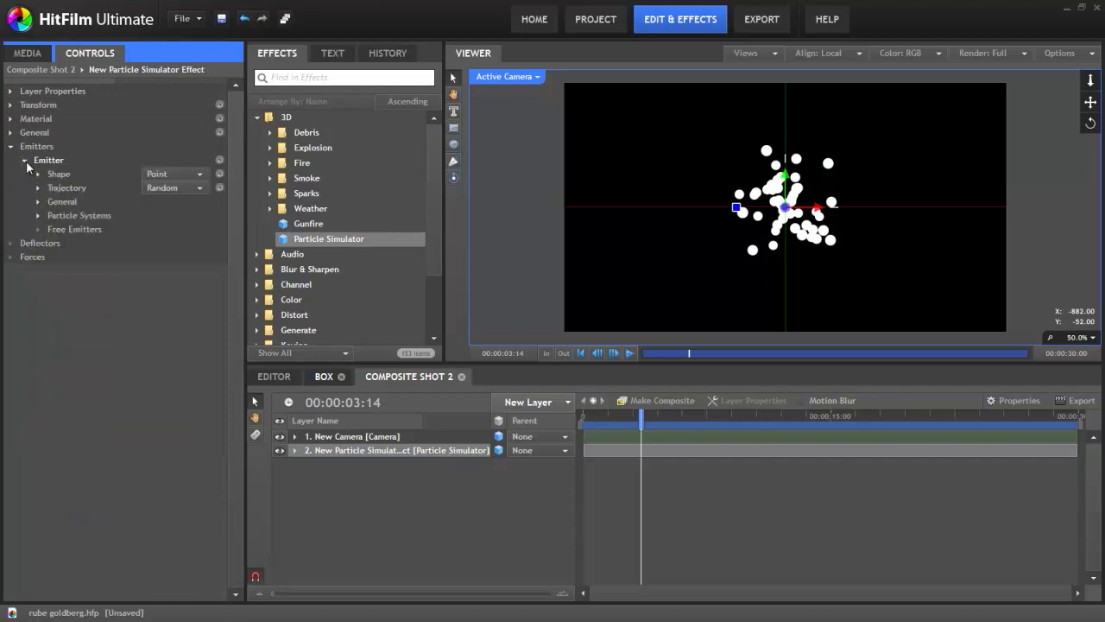
click(156, 188)
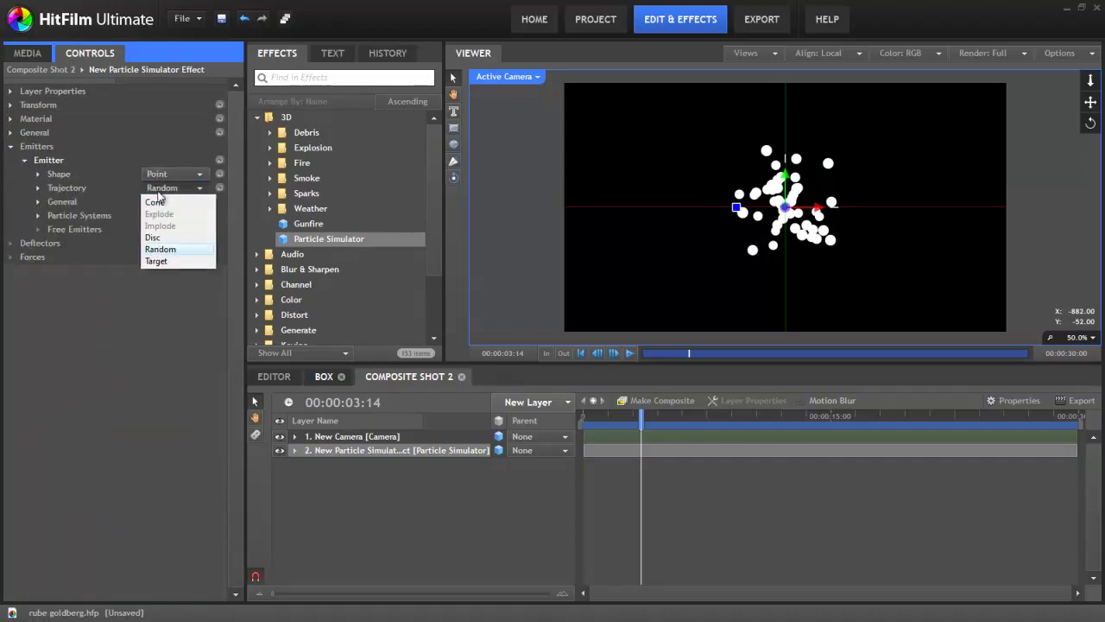
click(174, 202)
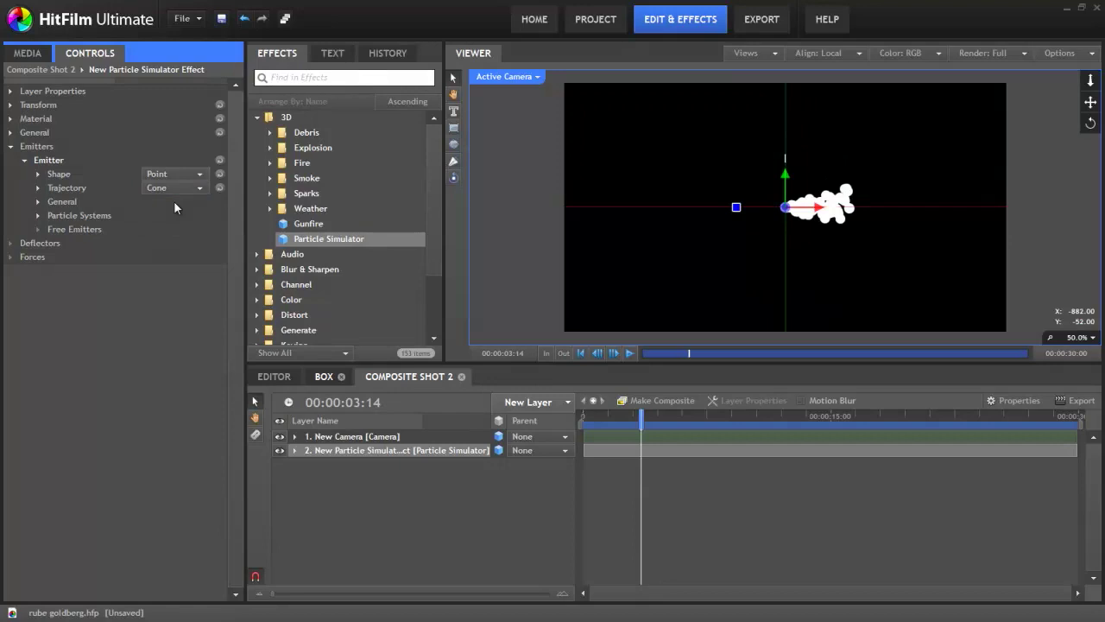
click(38, 188)
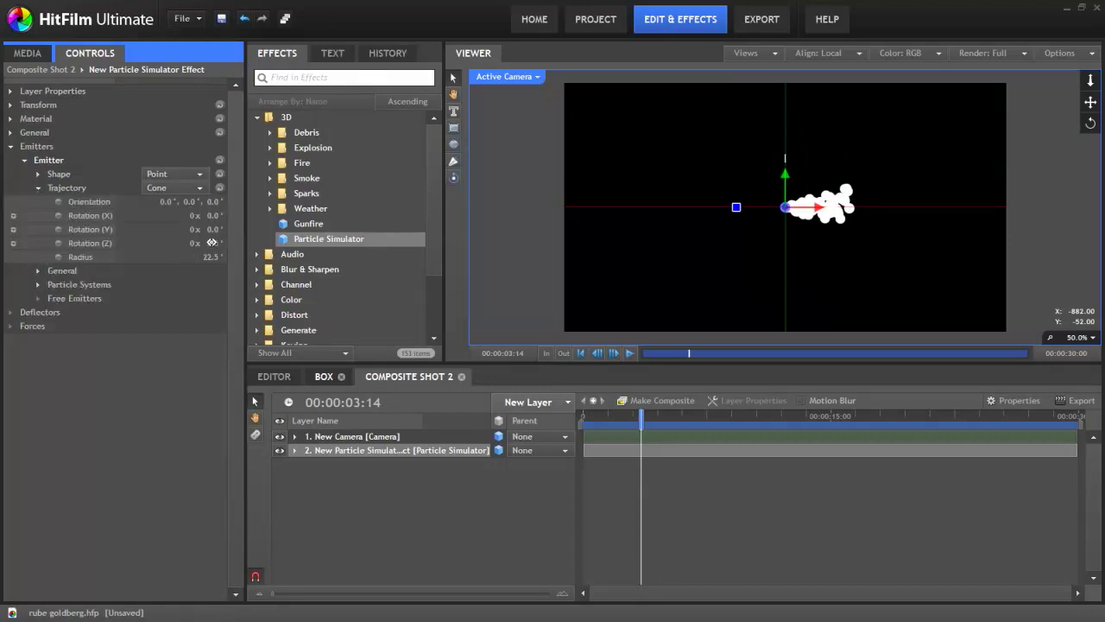
drag(213, 243, 266, 238)
Set the particle Movement Life to 10 and preview the stream at about eight seconds
click(38, 284)
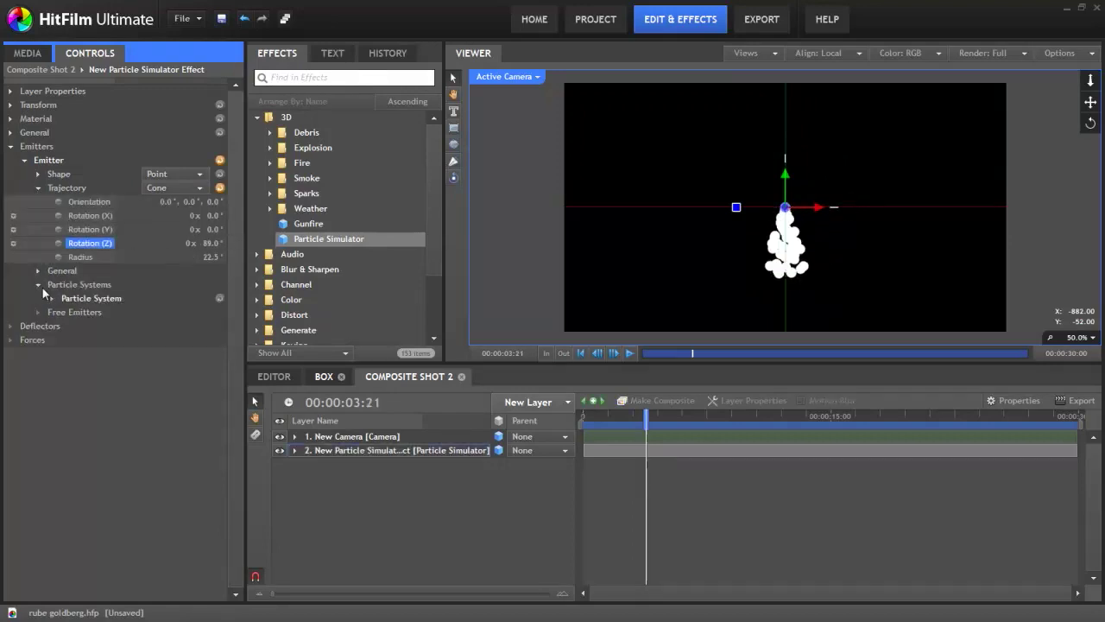
click(52, 298)
click(66, 353)
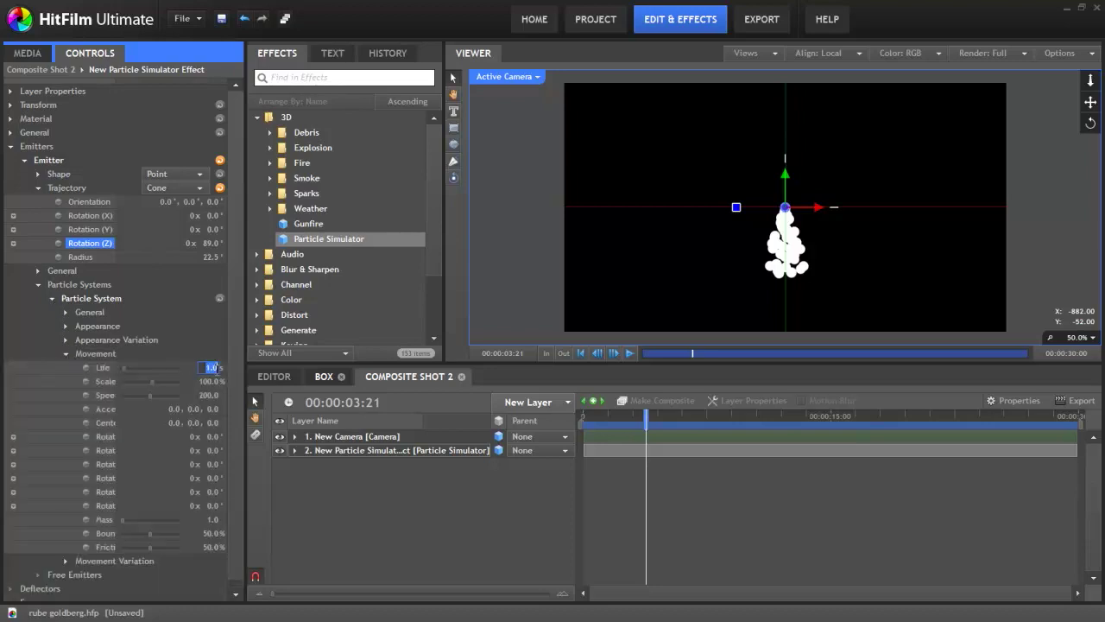
text(10)
key(Return)
drag(760, 259, 773, 52)
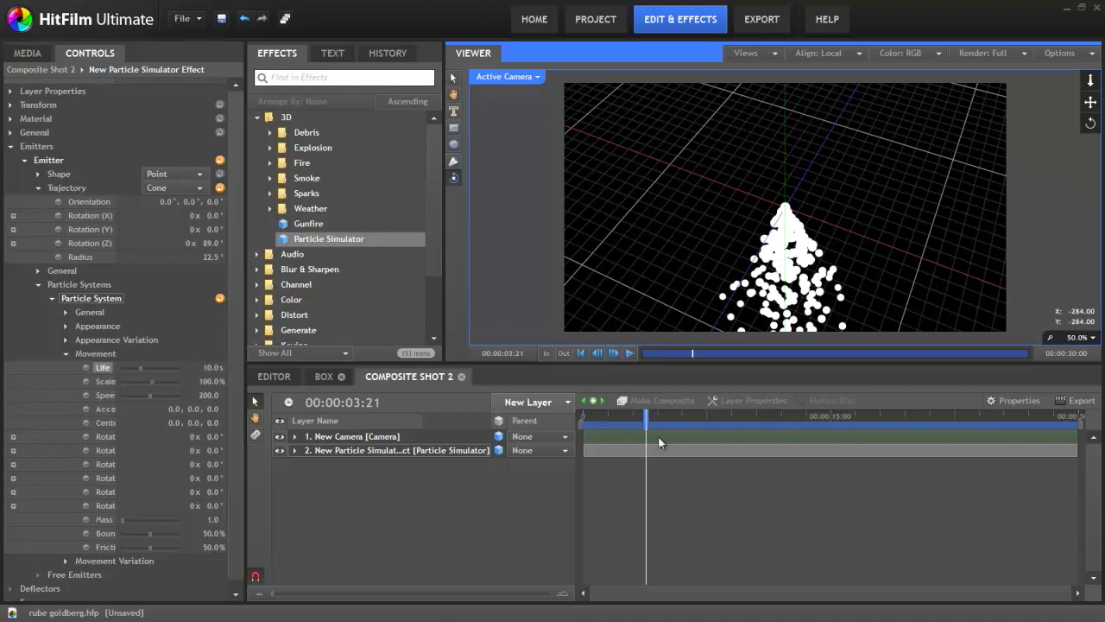
drag(580, 415, 726, 415)
Add a deflector to the particle simulator and show its Cuboid shape in the viewer
click(294, 450)
click(568, 519)
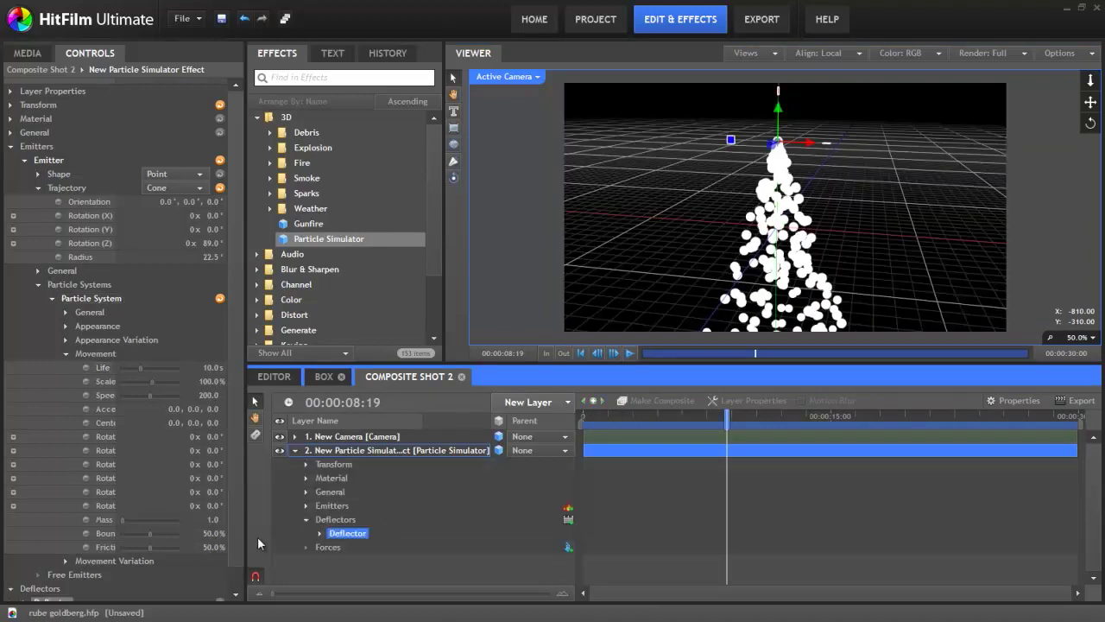
scroll(236, 532, down, 1)
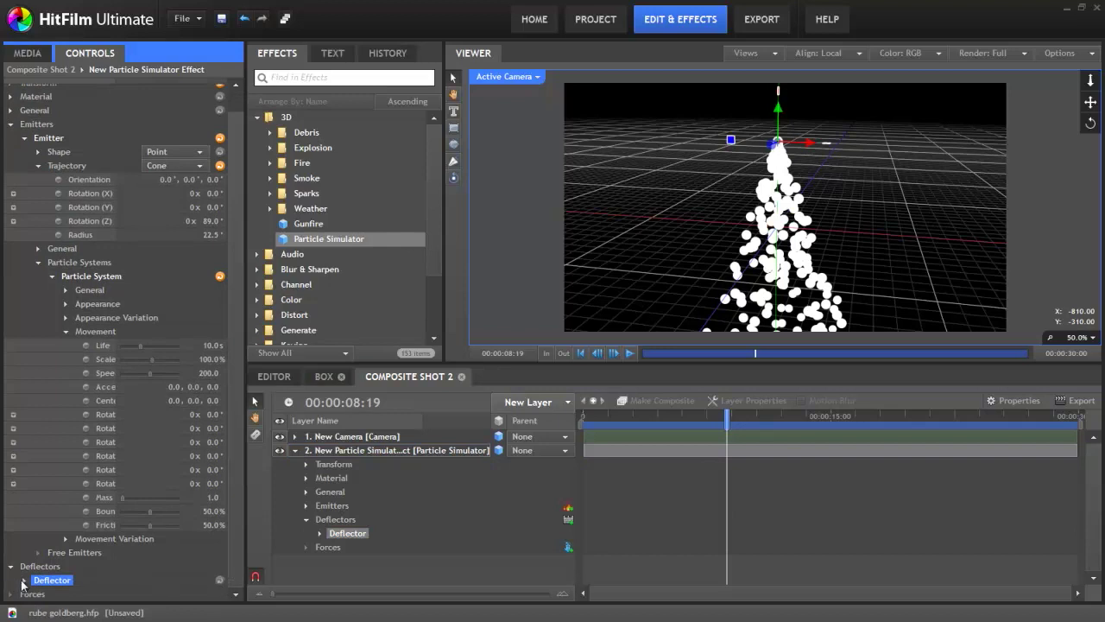
scroll(52, 537, down, 1)
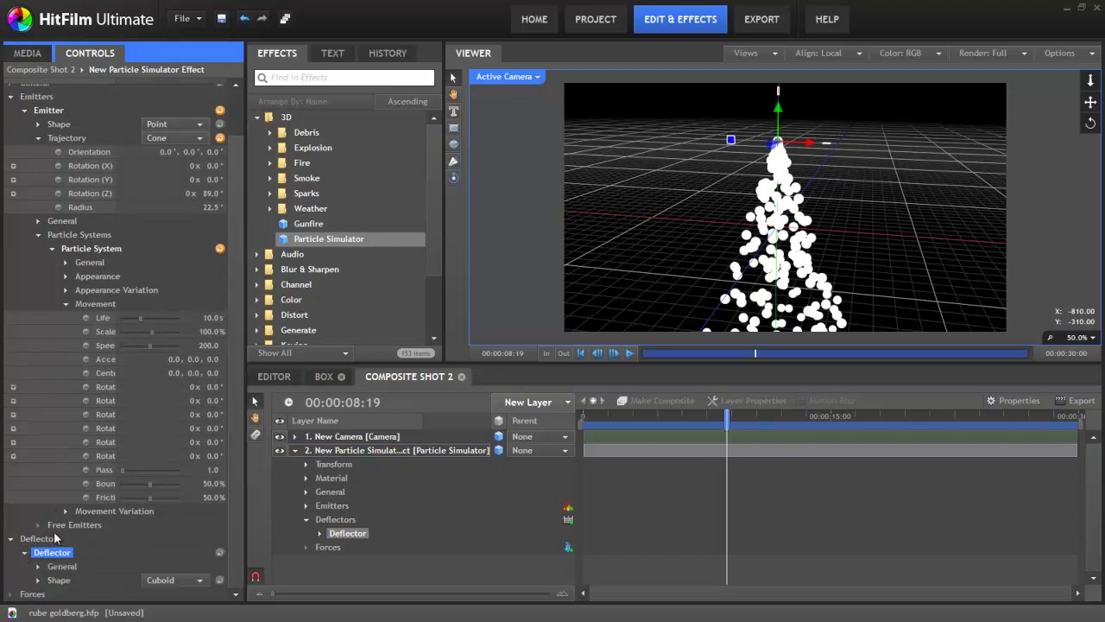
click(38, 580)
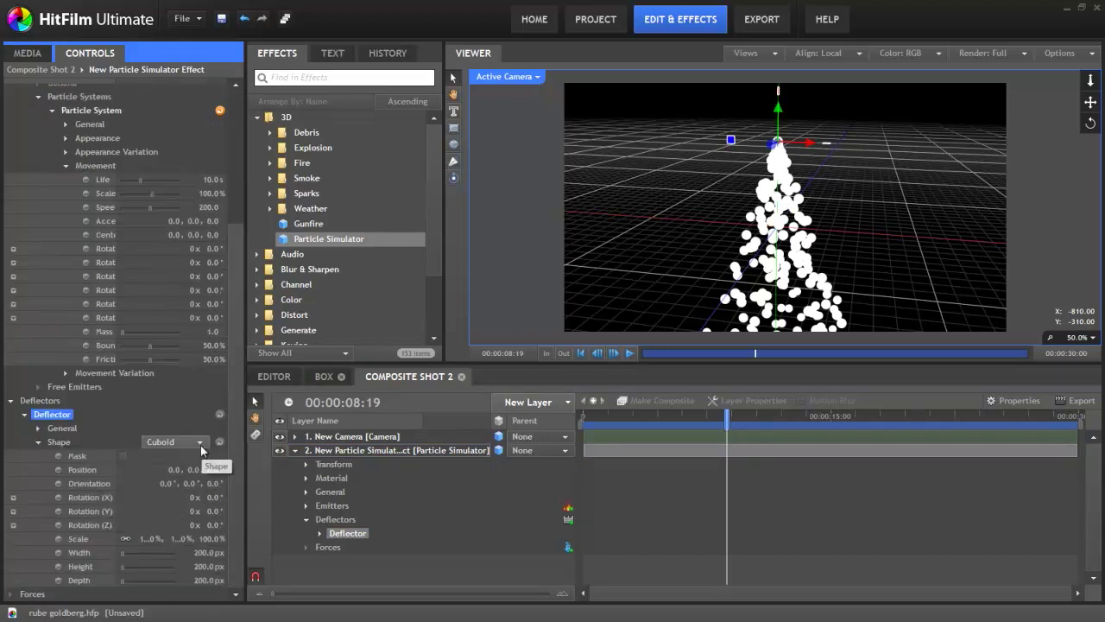
click(65, 442)
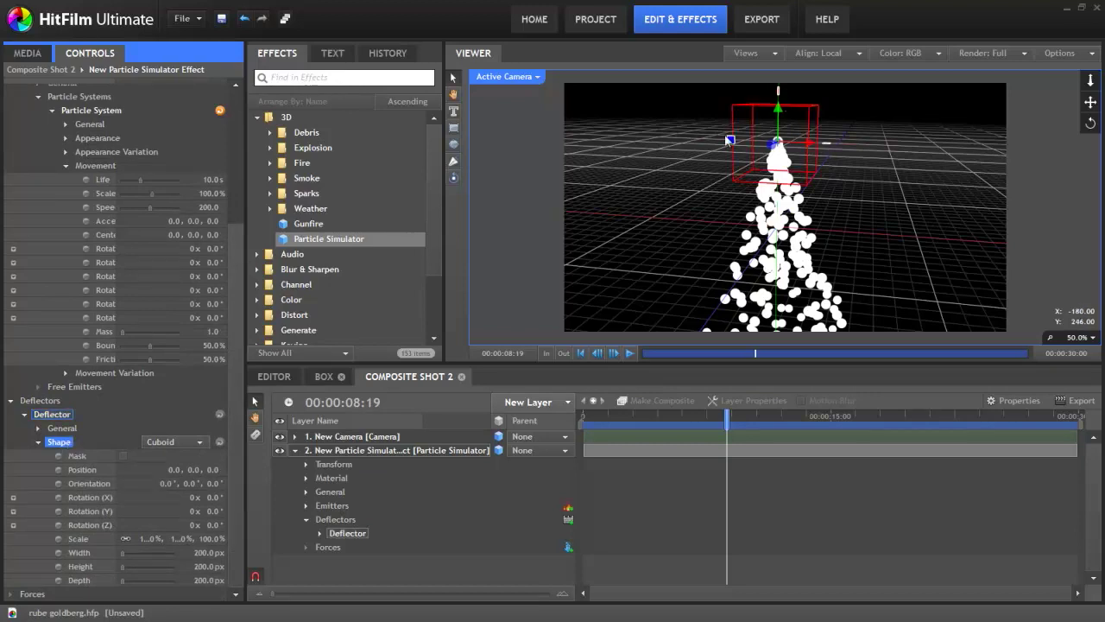
Move the cuboid deflector to -72.4, -452.1, 0 under the particle stream and replay
click(810, 149)
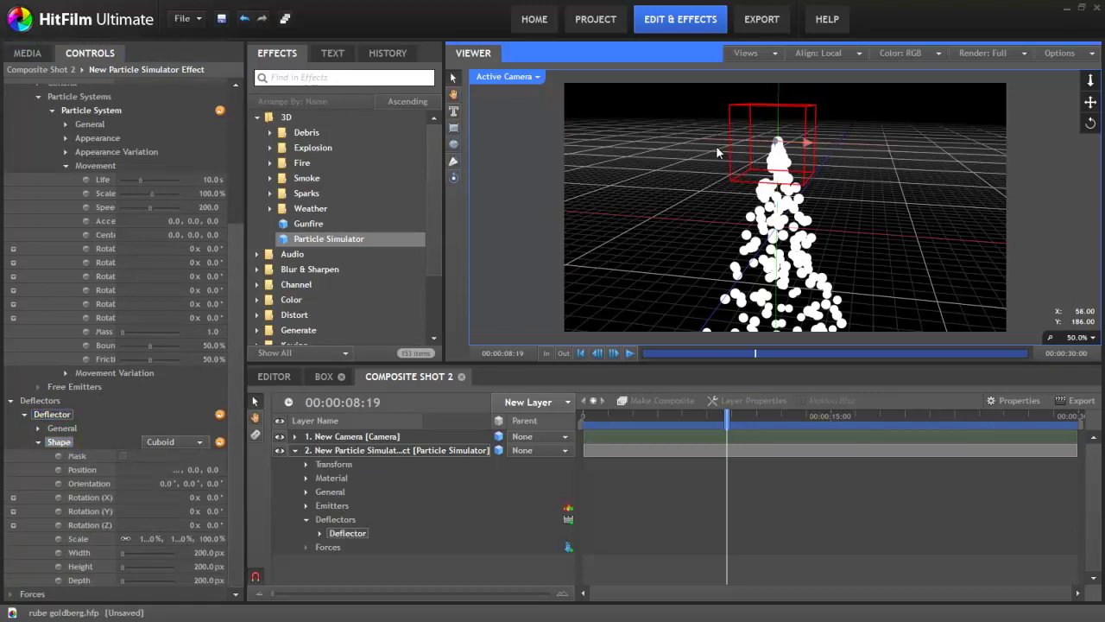
drag(717, 149, 672, 234)
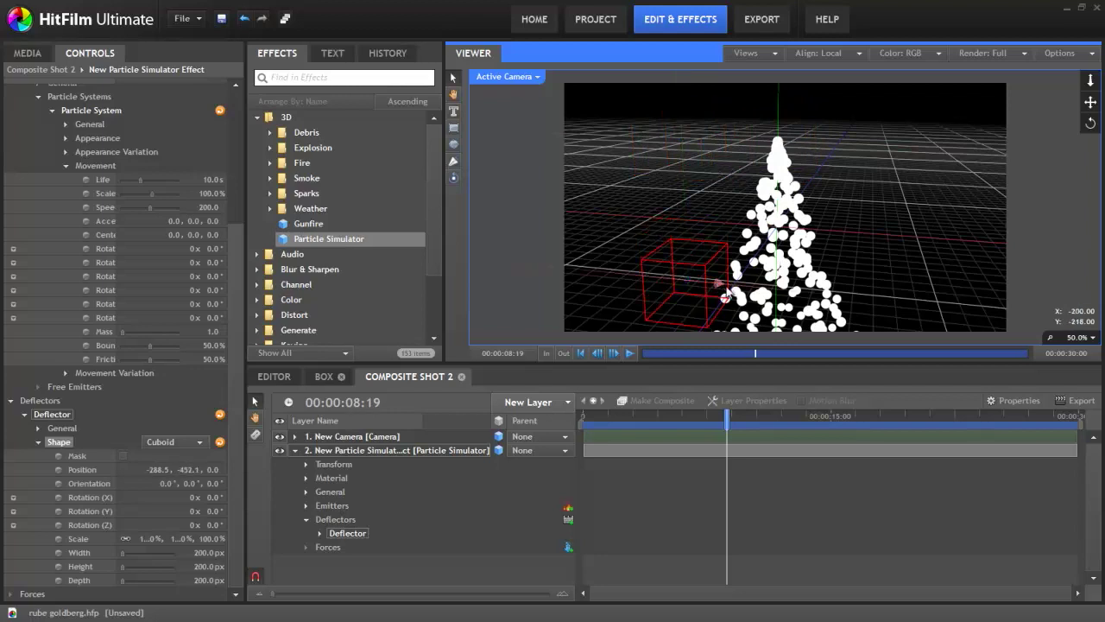
drag(748, 293, 812, 297)
drag(591, 421, 713, 414)
Switch the viewer to Perspective and orbit while scrubbing to watch particles hit the cuboid
click(505, 76)
click(518, 108)
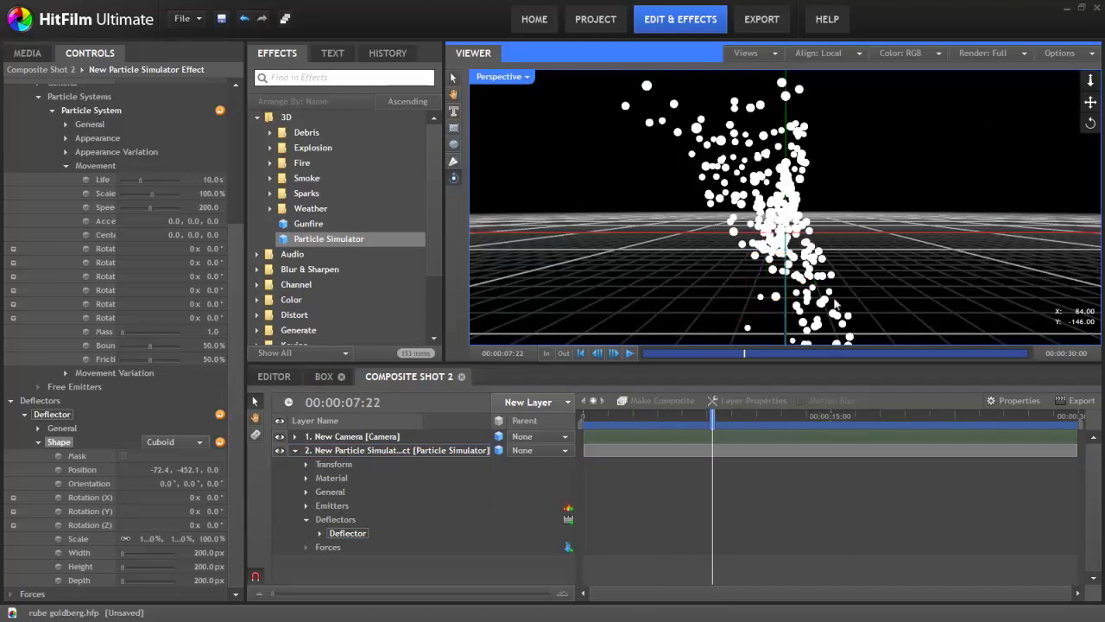
drag(788, 261, 762, 236)
scroll(762, 237, down, 3)
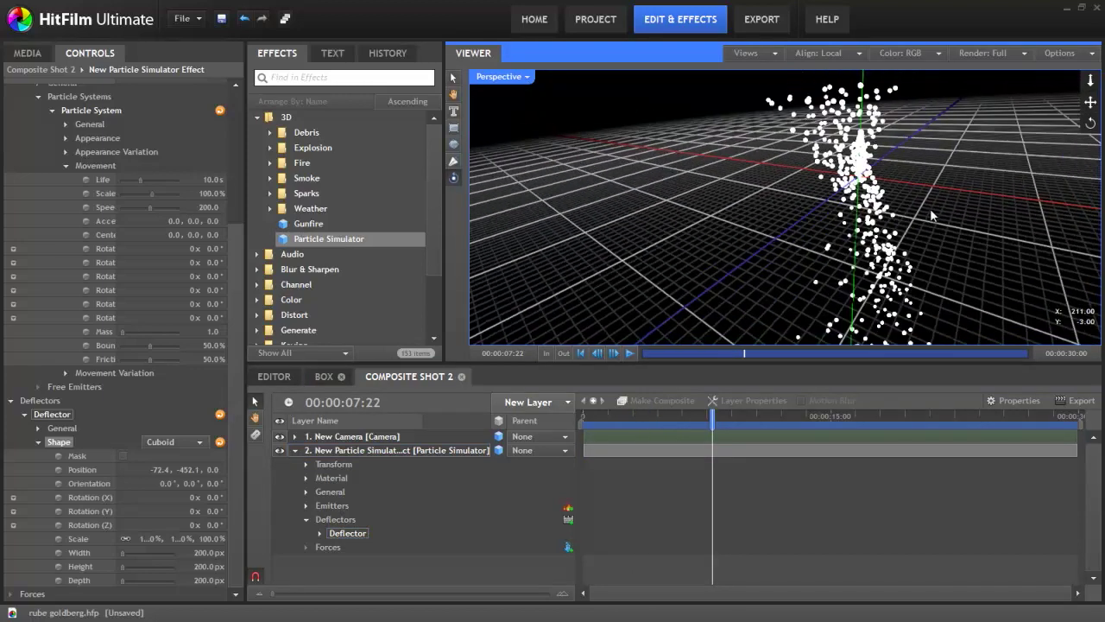
click(652, 419)
drag(651, 429, 737, 448)
drag(850, 222, 831, 246)
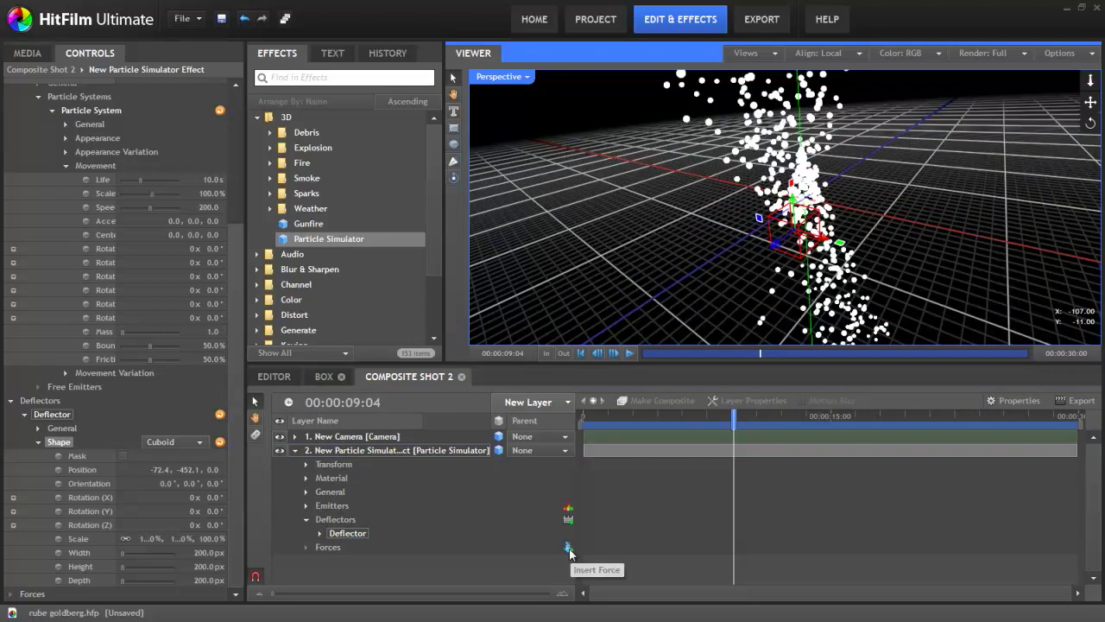
Insert a global directional Force of strength 10.0 and preview the simulation up to eight seconds
click(568, 548)
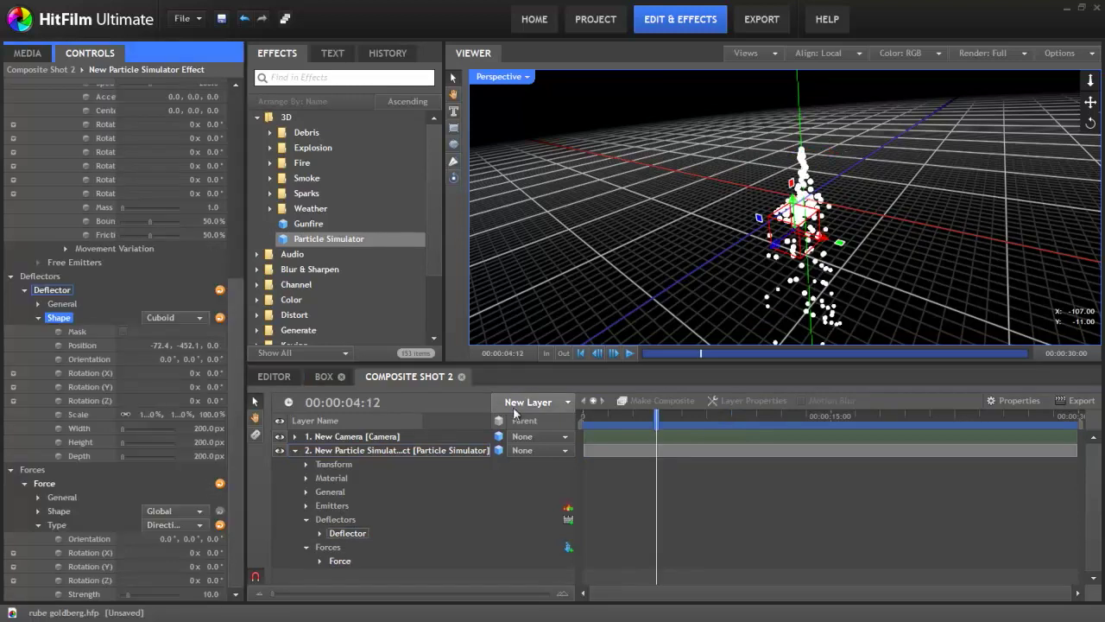
drag(596, 421, 732, 414)
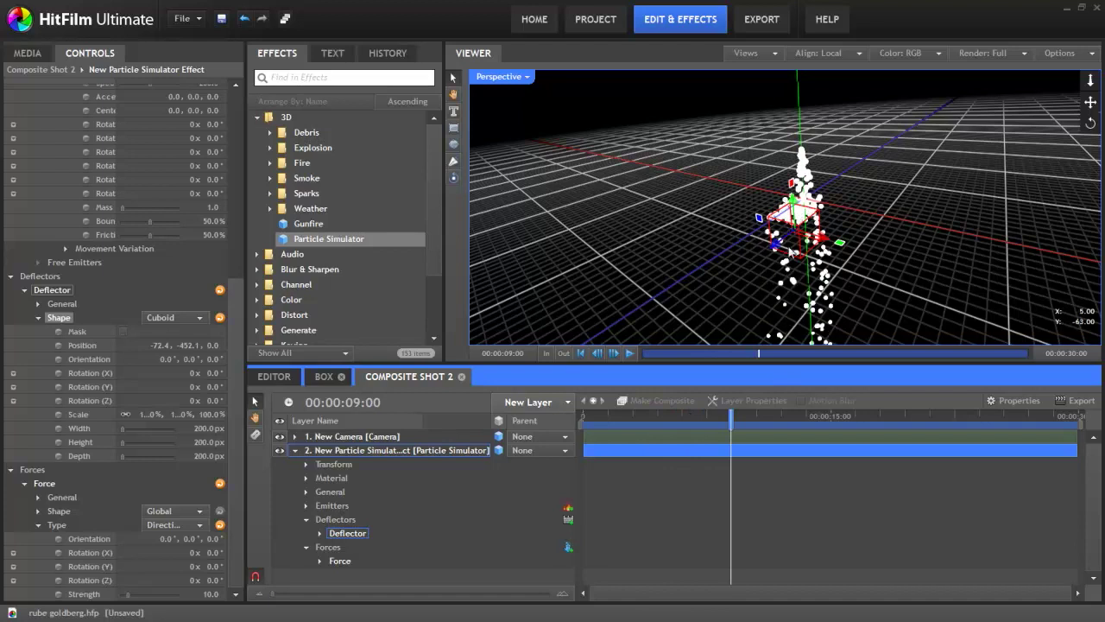
click(798, 247)
drag(798, 247, 814, 172)
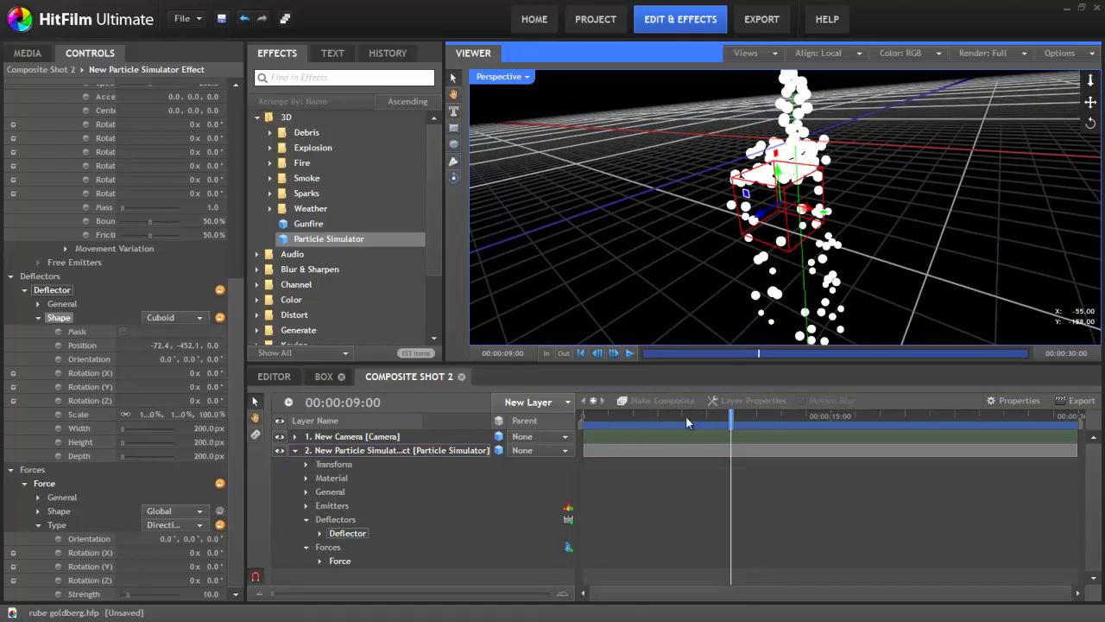
drag(595, 419, 715, 418)
Create a 400×400 plane layer, New Plane 6, and make it a 3D plane
click(547, 402)
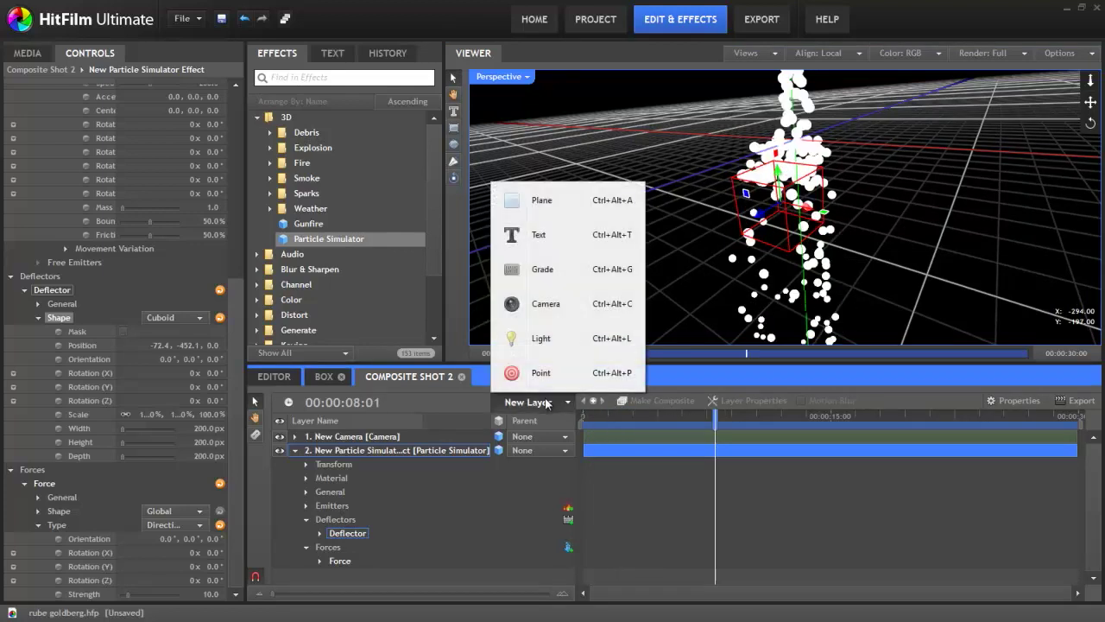
click(540, 200)
text(400)
key(Tab)
text(400)
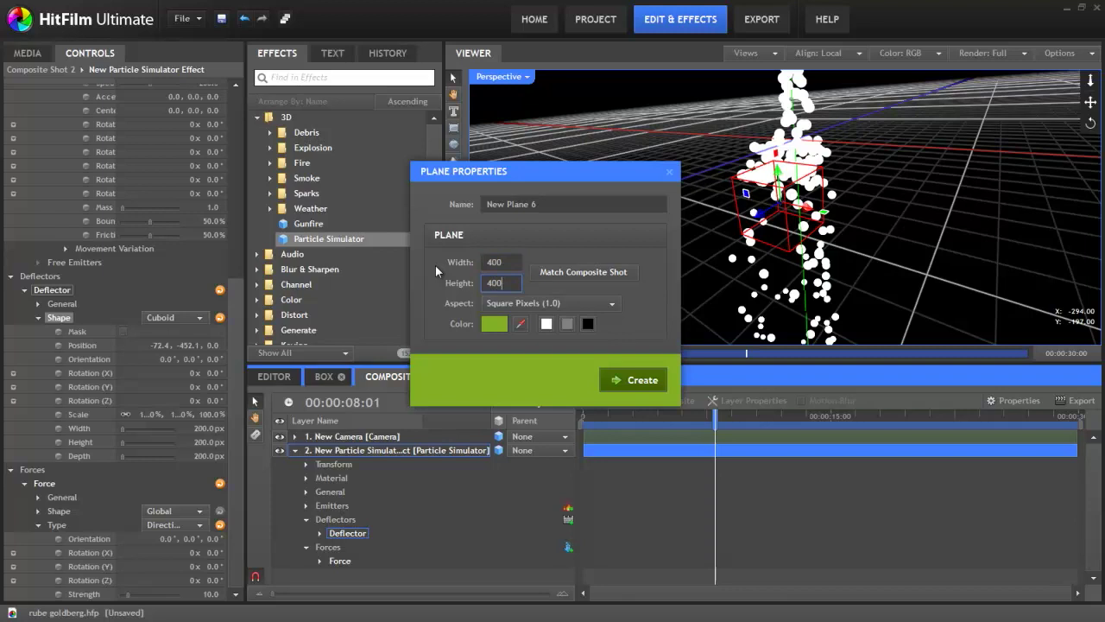
click(632, 379)
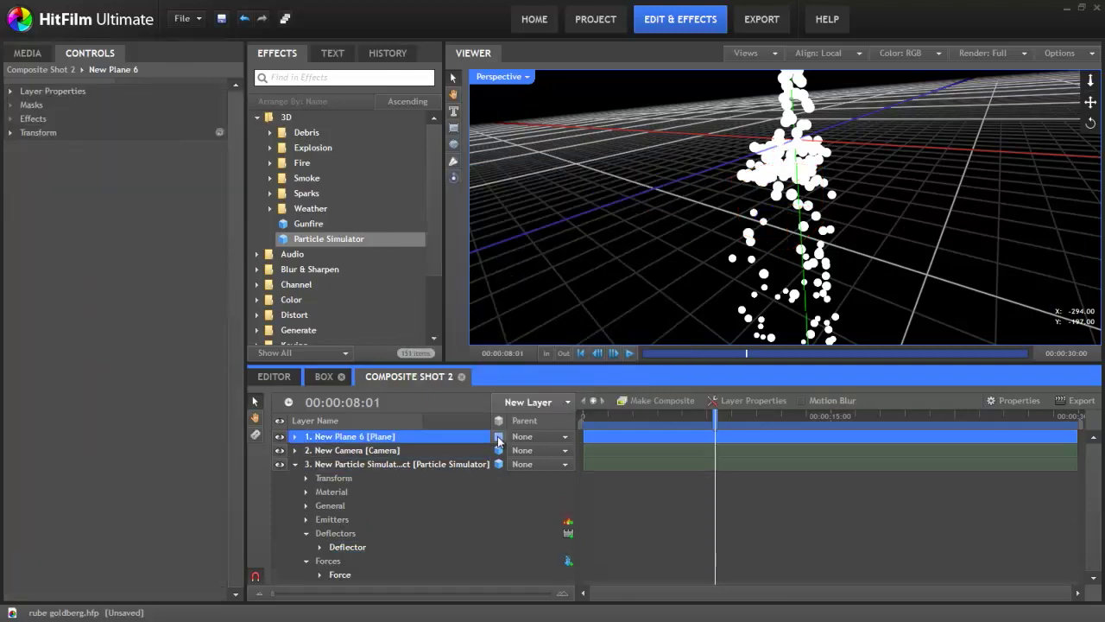
click(498, 438)
click(536, 466)
Set the deflector shape to Layer with New Plane 6 as the source layer
click(347, 547)
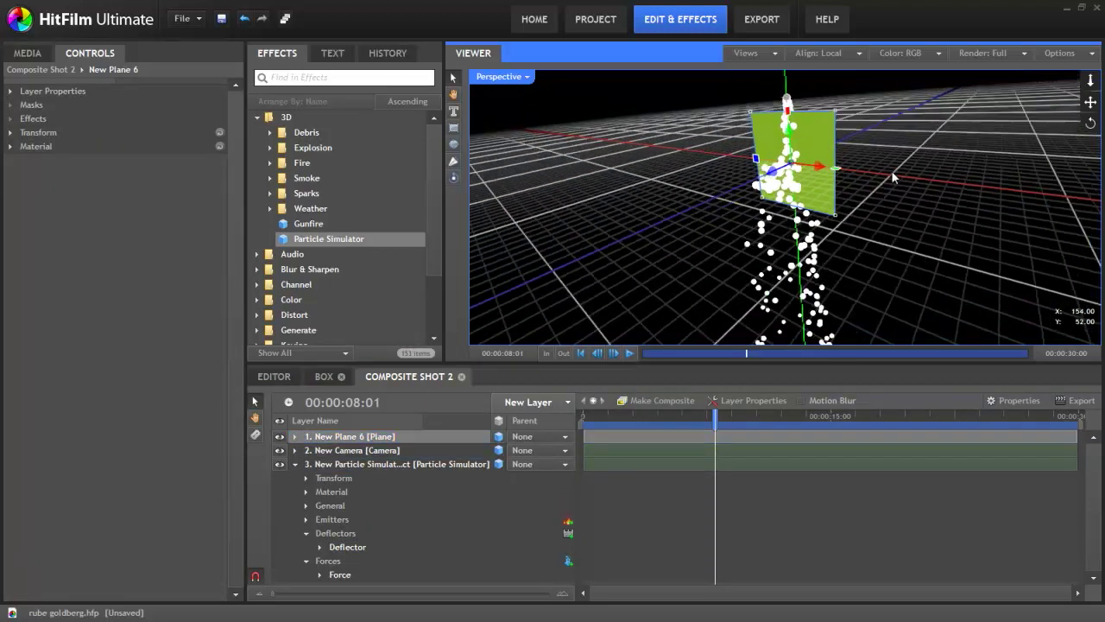
click(170, 320)
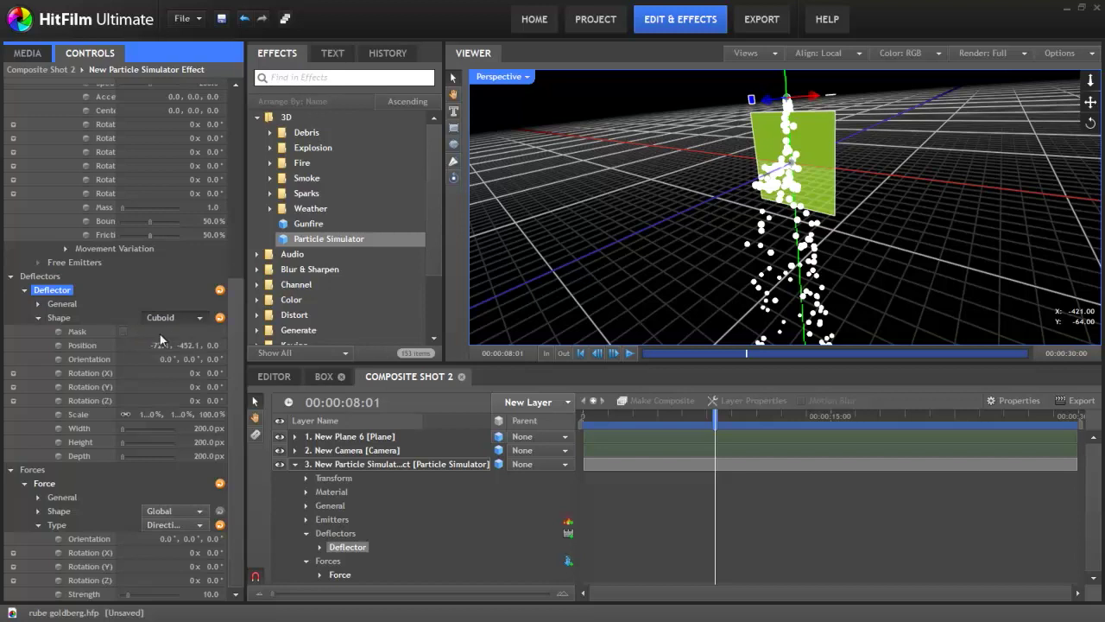
click(159, 486)
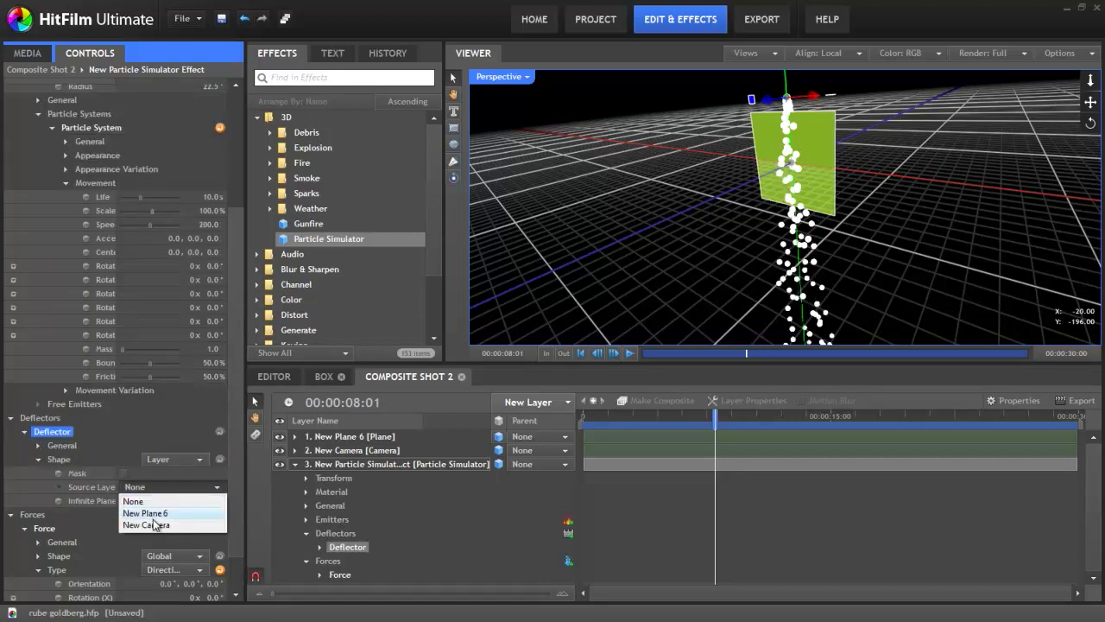
click(145, 513)
Keyframe New Plane 6's position to 0.0, -176.1, 30.1 and orientation to 115.9°
click(794, 156)
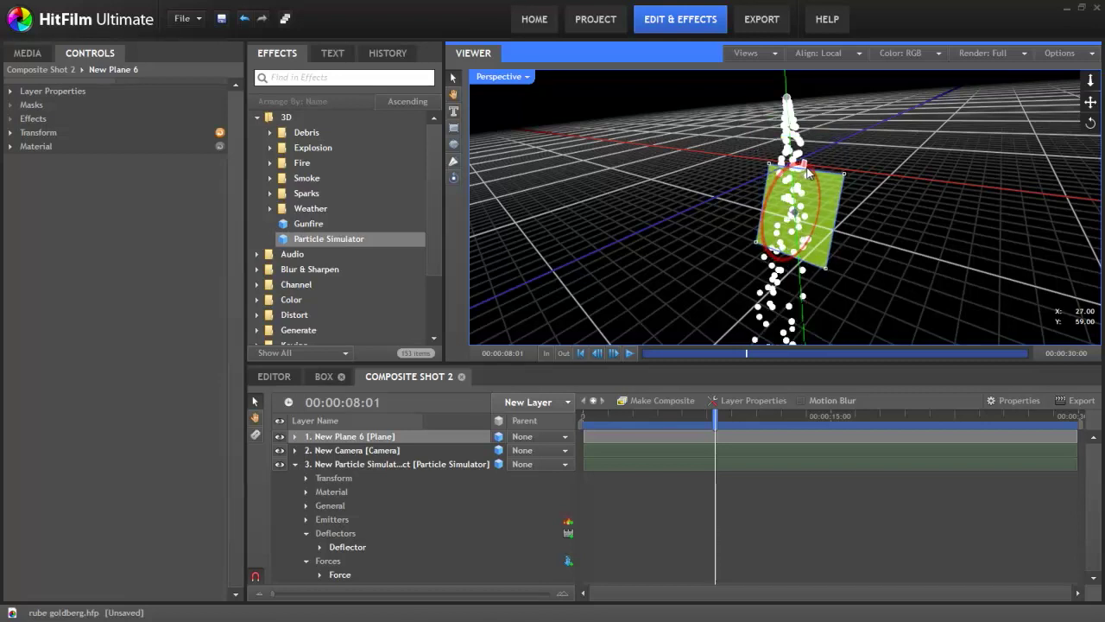
drag(587, 414, 615, 413)
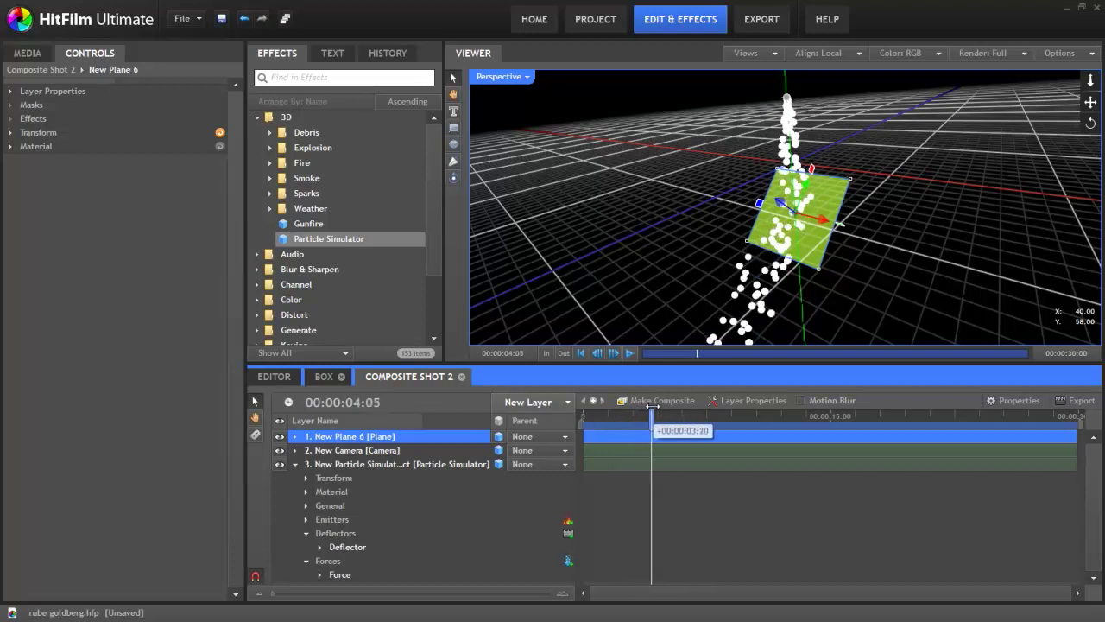
drag(658, 413, 724, 408)
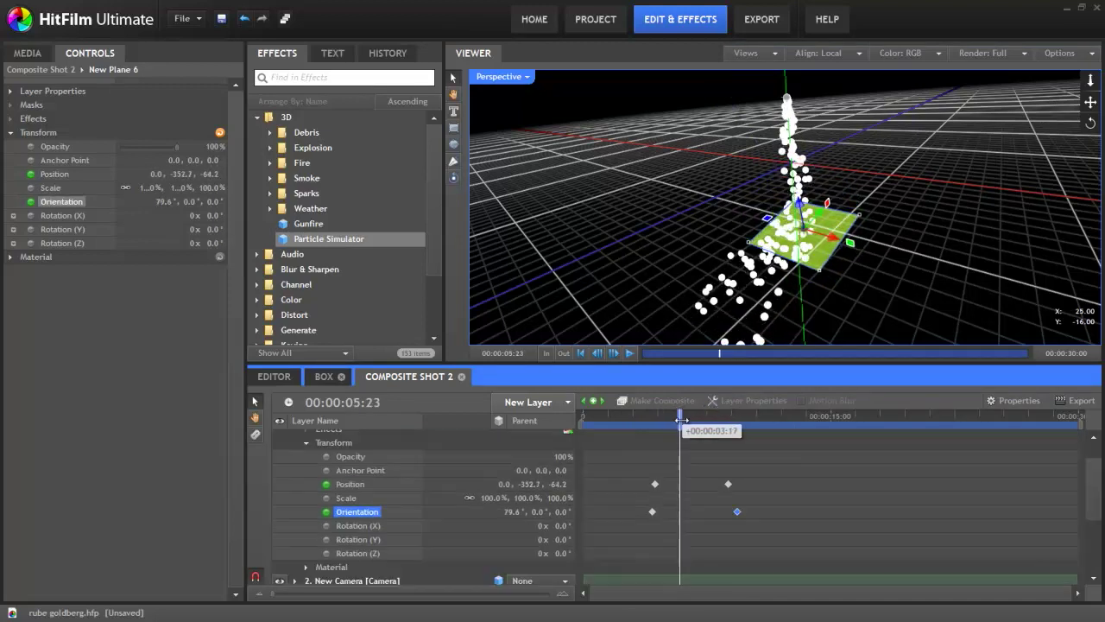
drag(685, 412, 759, 443)
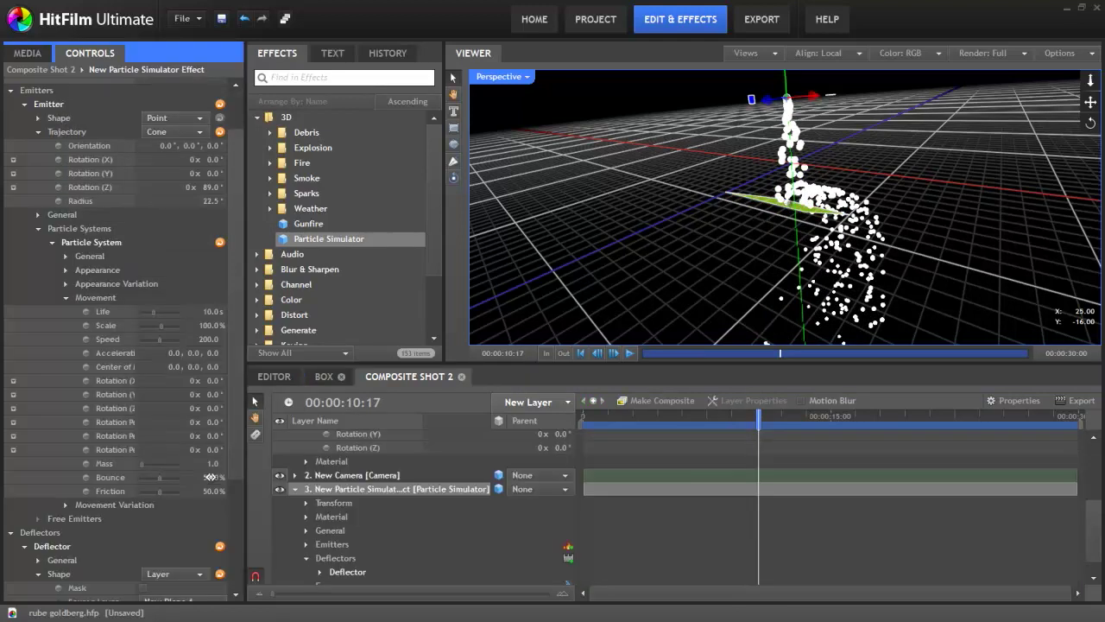
Set particle Bounce to 10% and Friction to 100%, replaying to watch particles settle on the plane
click(210, 477)
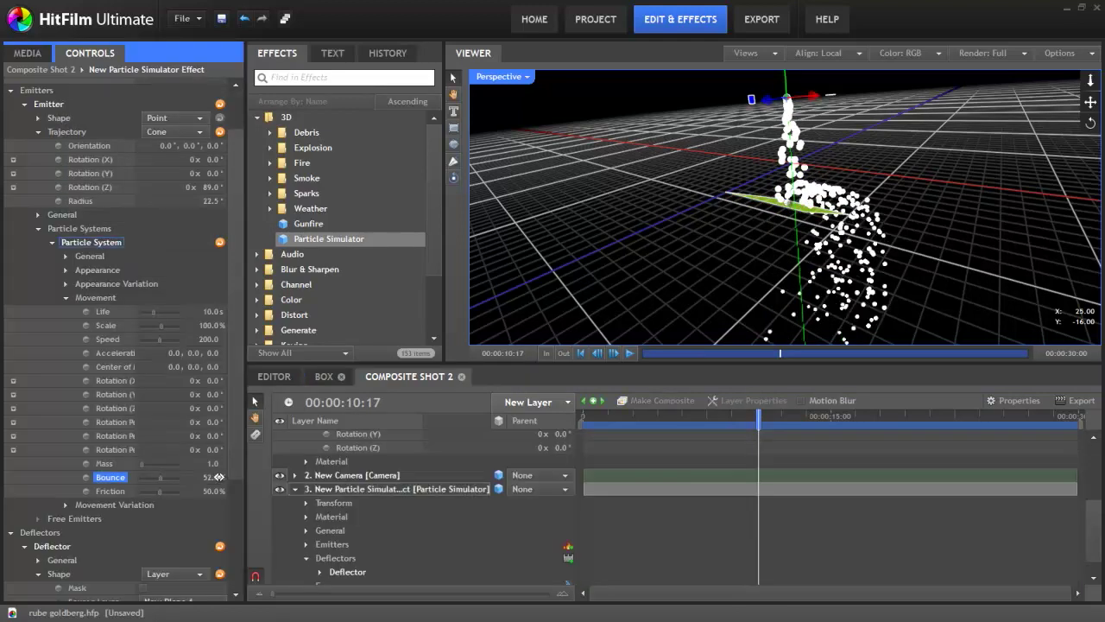
drag(611, 416, 678, 417)
click(210, 476)
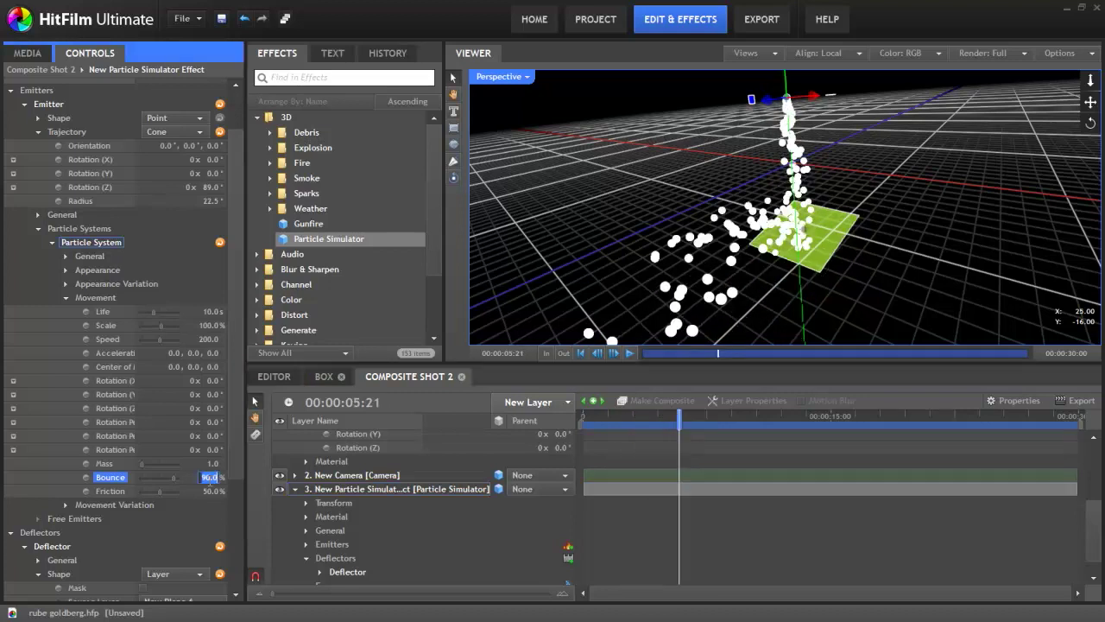
text(0)
key(Return)
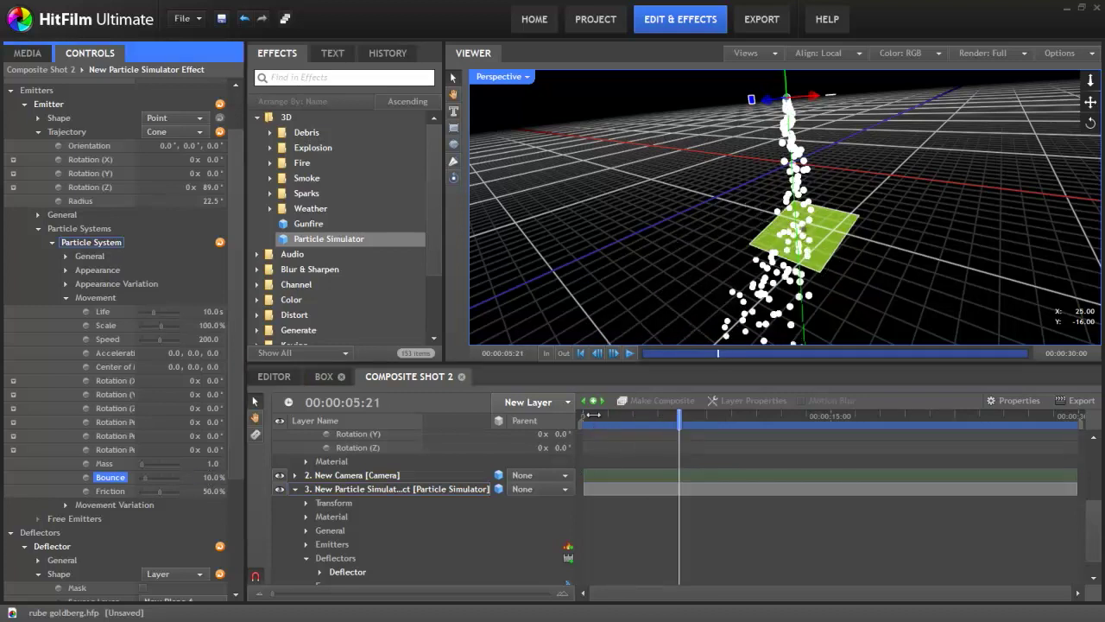
drag(593, 415, 672, 416)
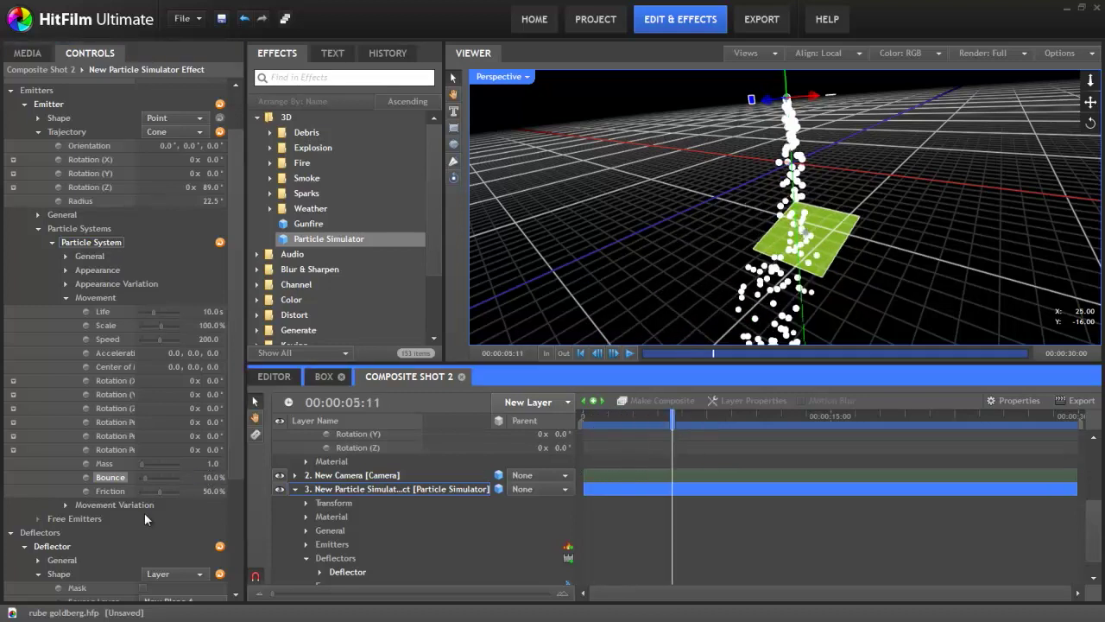
click(206, 491)
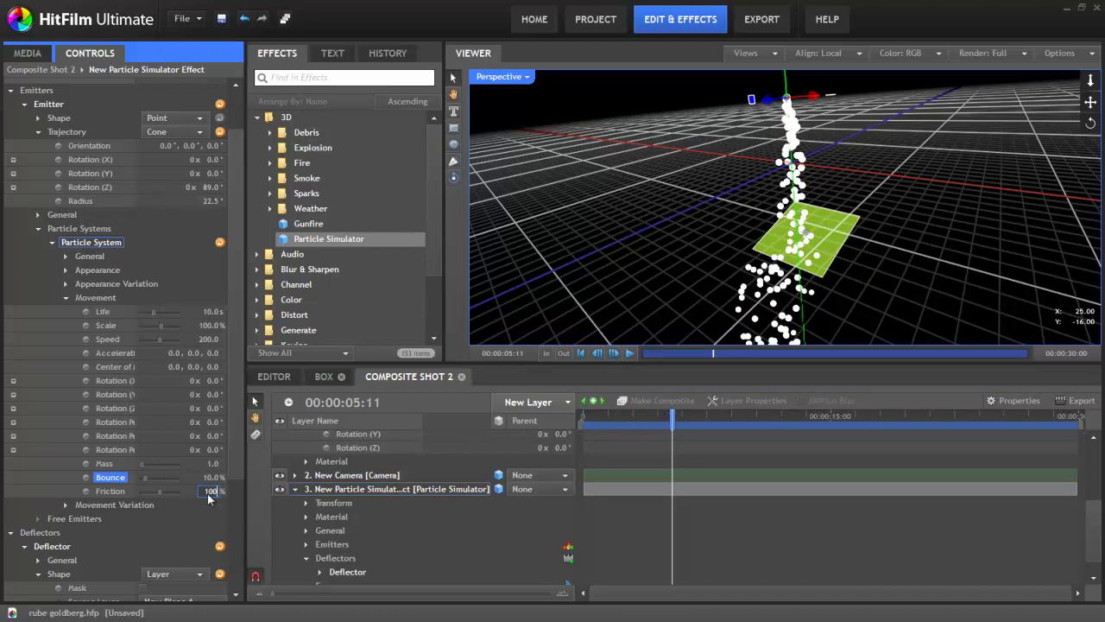
key(Return)
drag(596, 415, 652, 415)
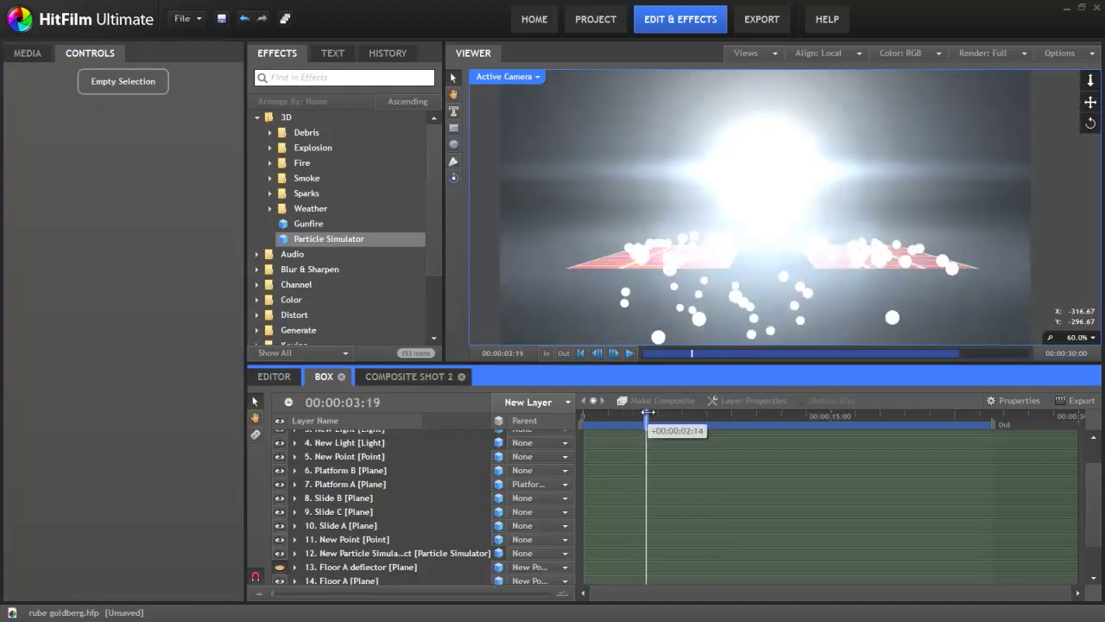
View the Box Rube Goldberg setup in Perspective, zoomed out, scrubbing between 4:22 and 3:15
drag(646, 413, 662, 412)
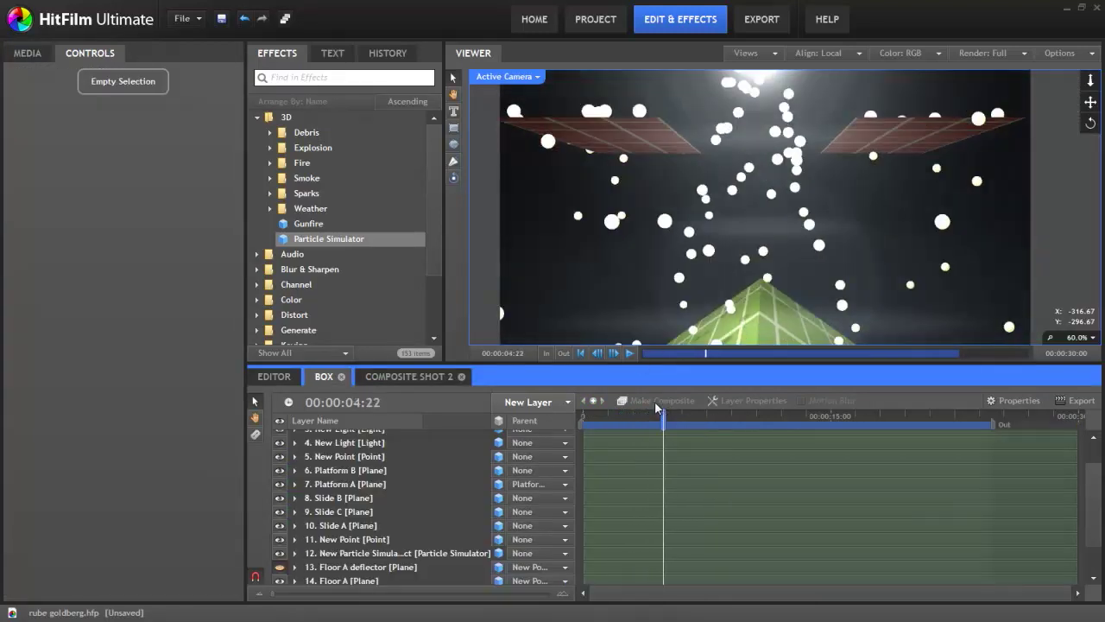
click(528, 77)
click(523, 109)
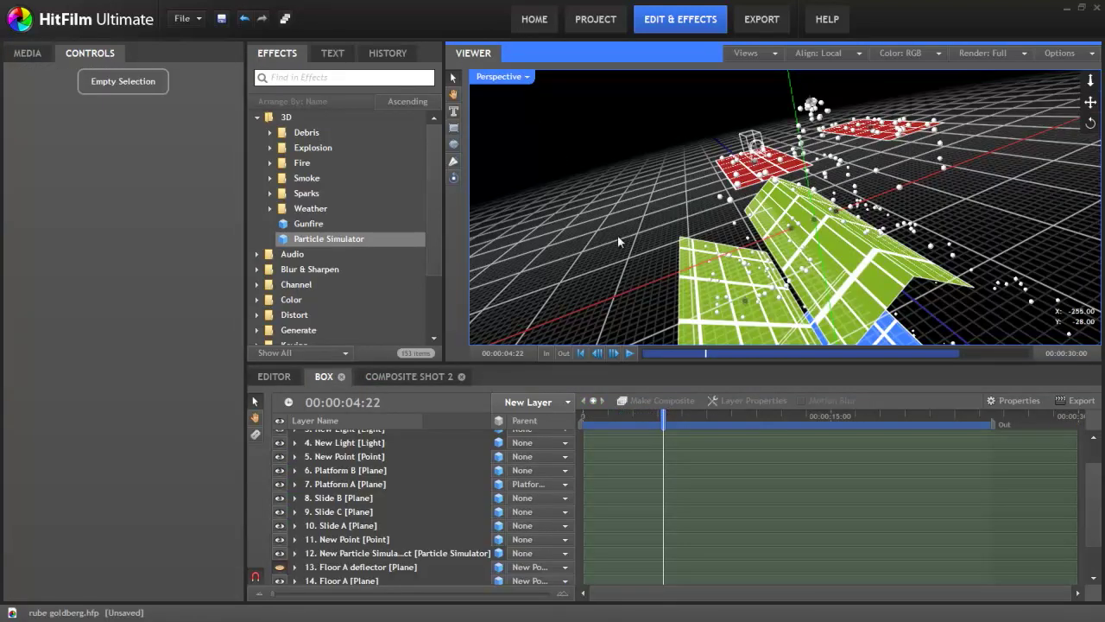
scroll(857, 237, down, 3)
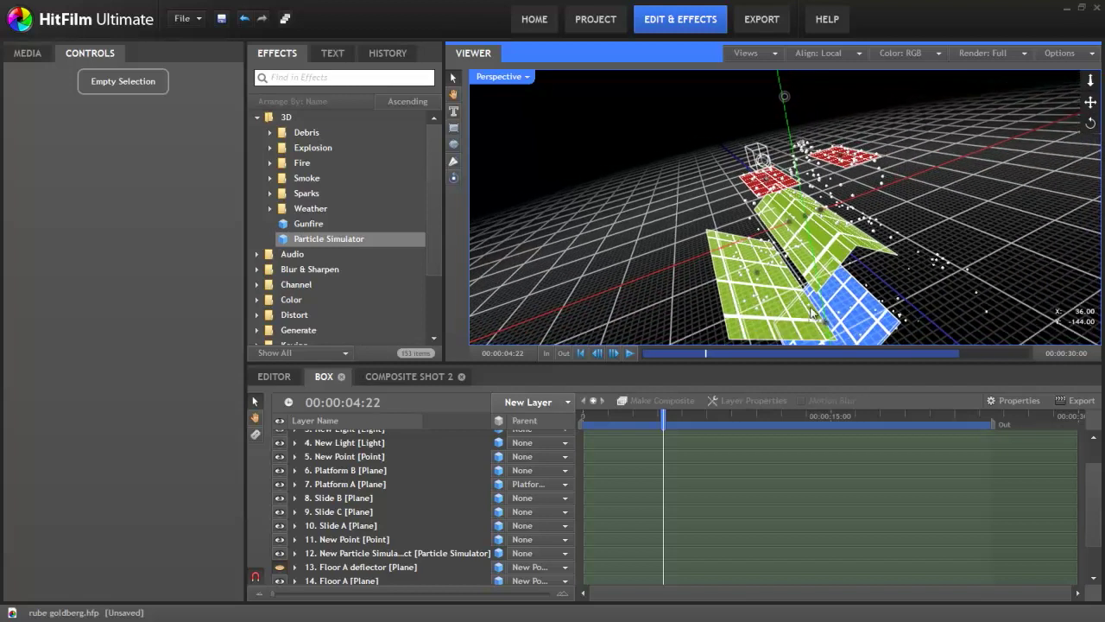
drag(663, 415, 716, 415)
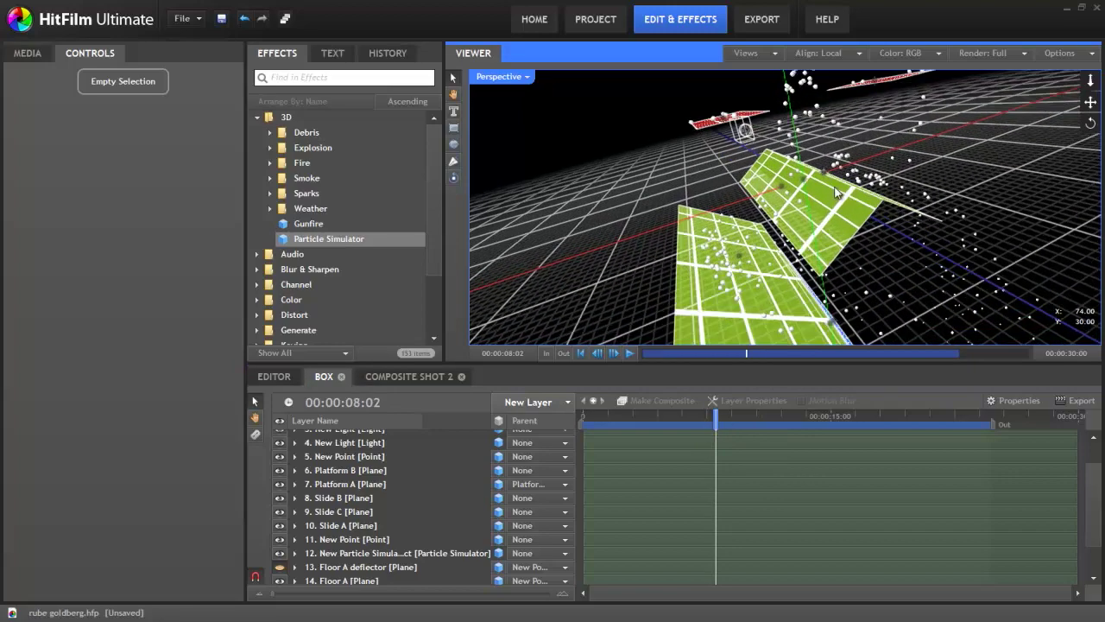